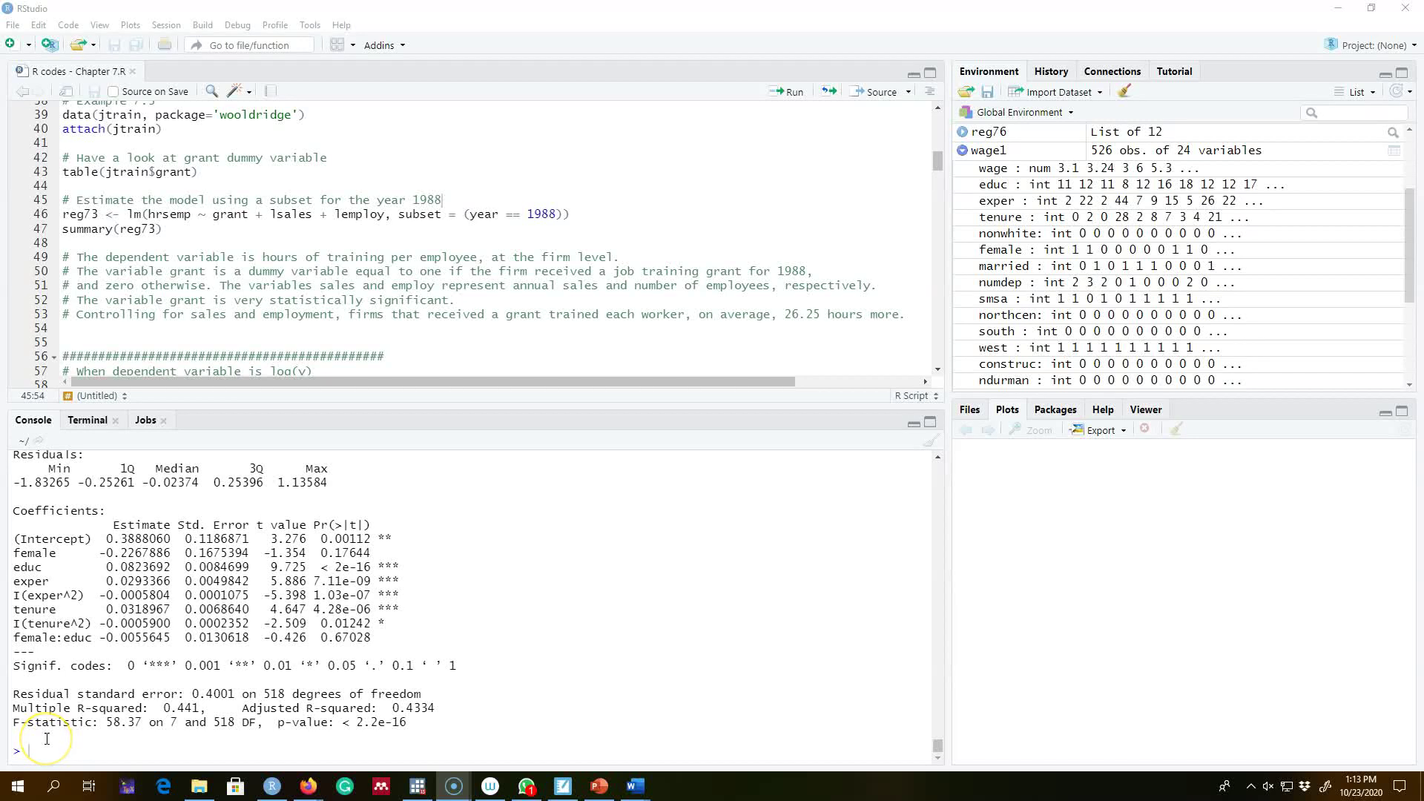
Step: Load and attach the hprice1 data for Example 7.4 with Ctrl+Enter
click(49, 737)
double_click(174, 214)
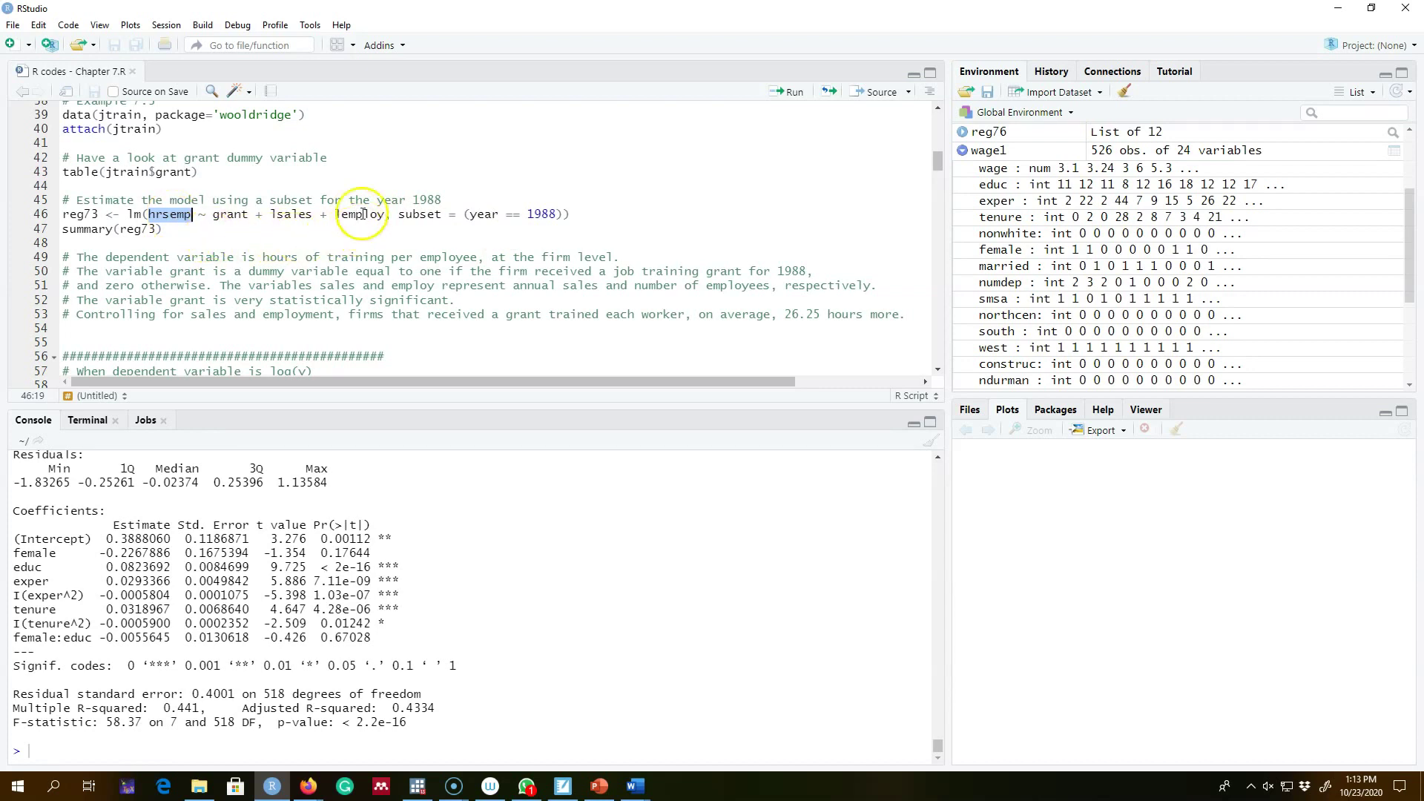
click(593, 213)
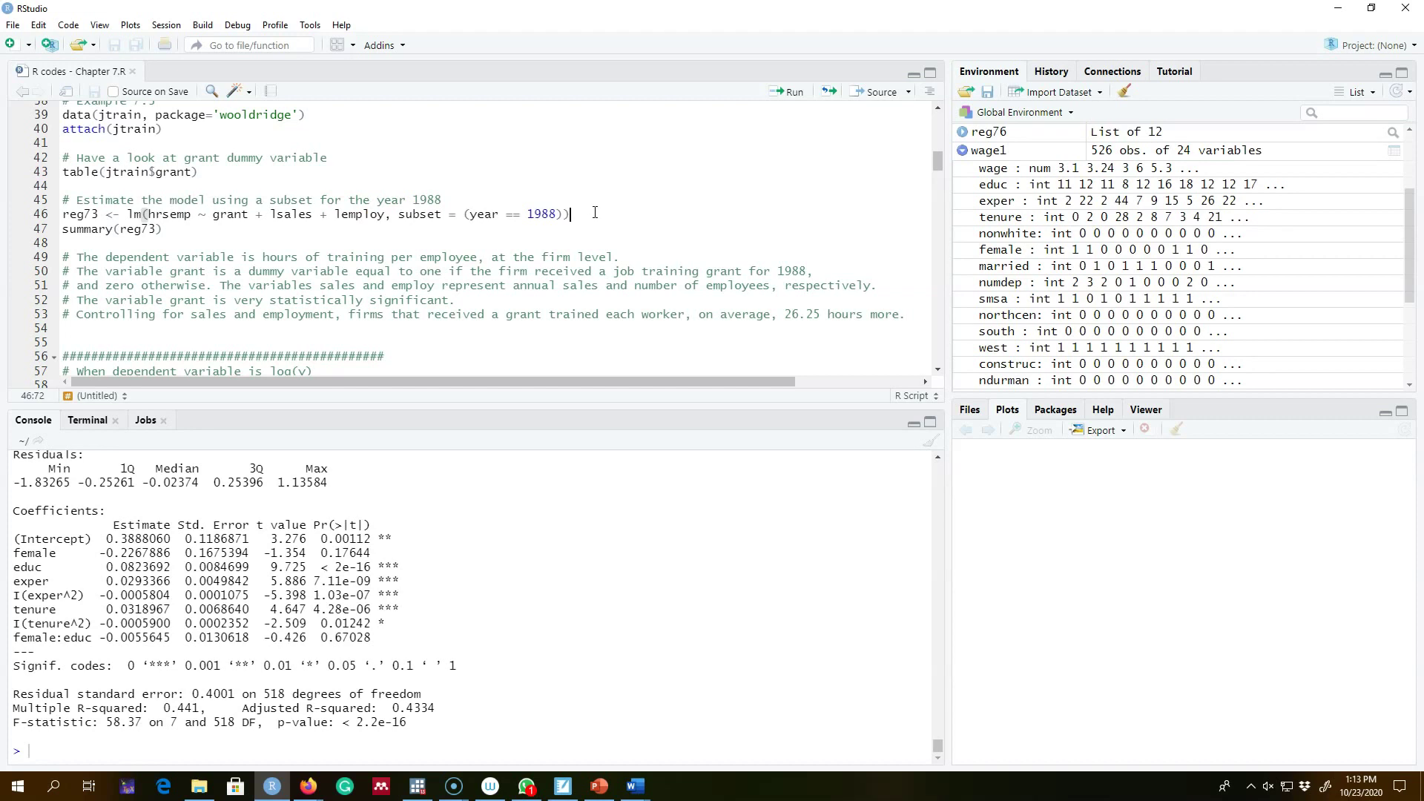
scroll(597, 222, down, 5)
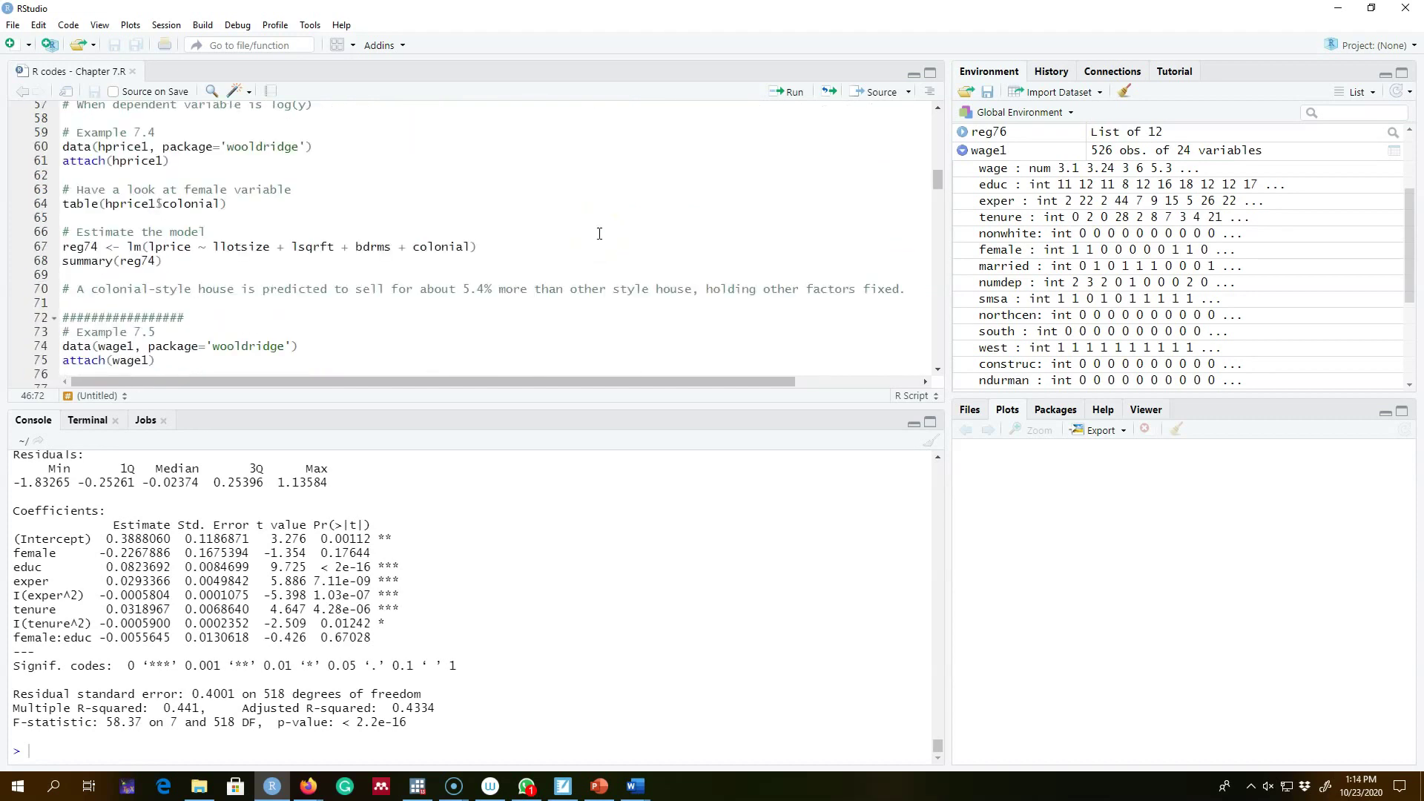
scroll(573, 220, up, 1)
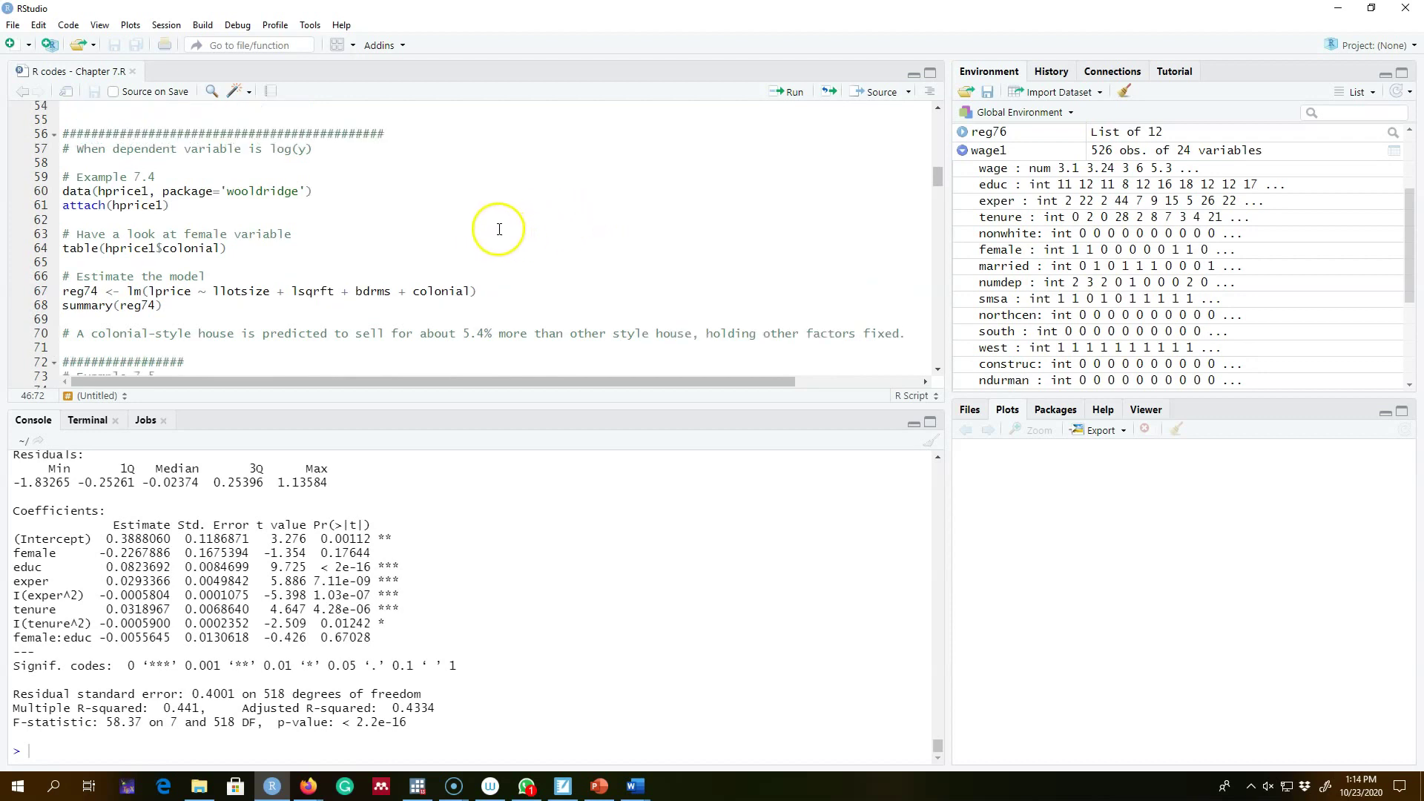
double_click(176, 292)
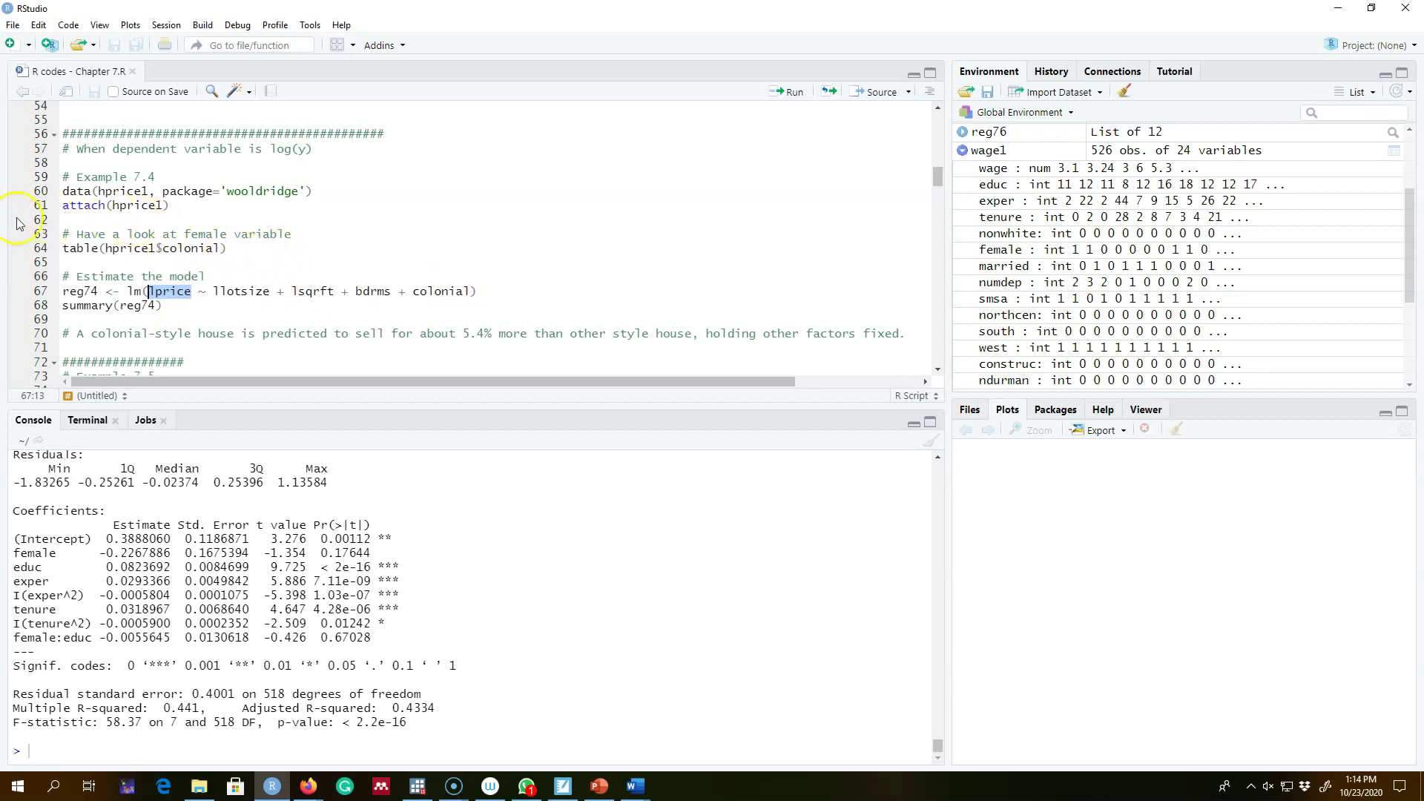
drag(93, 161, 244, 218)
key(ctrl+Return)
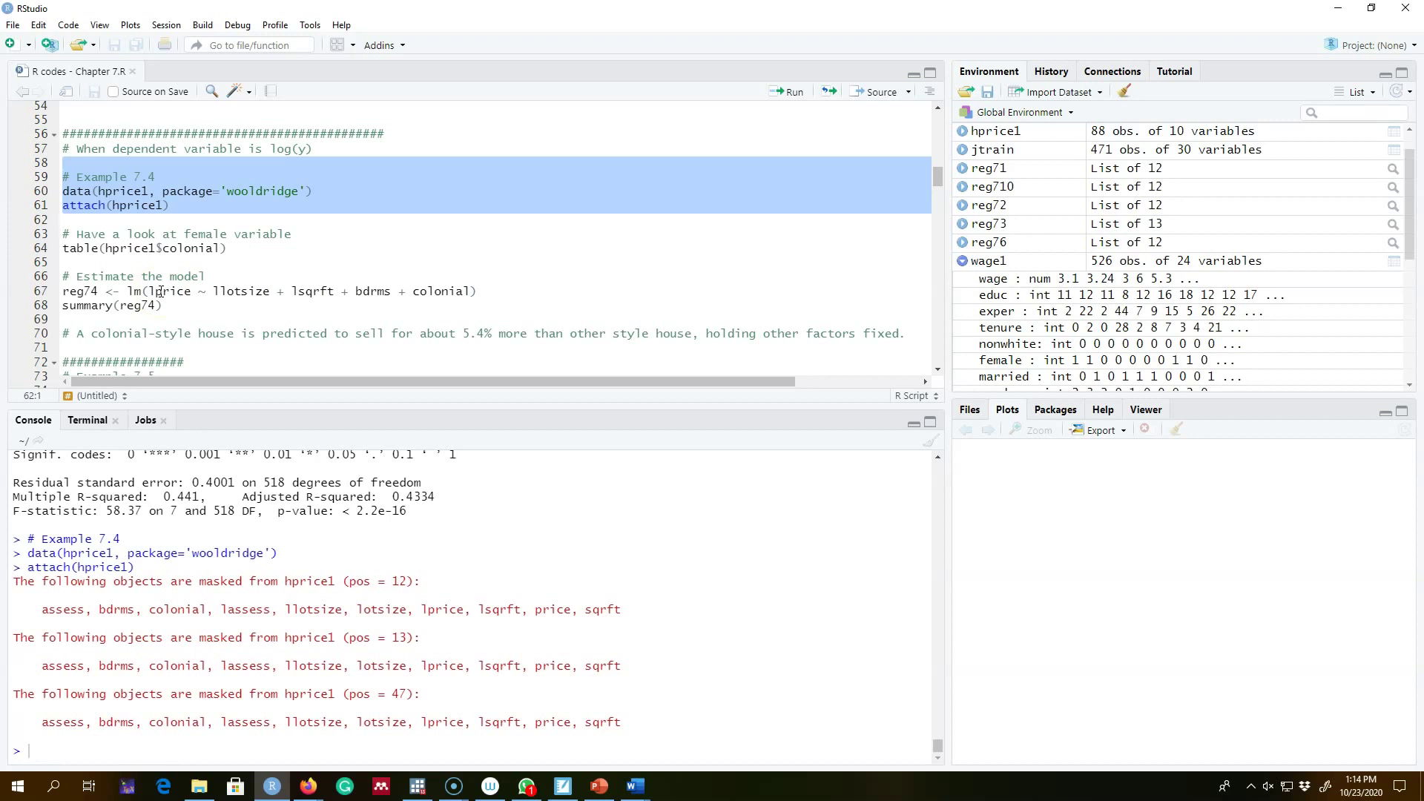
Step: Fit reg74 of lprice on llotsize, lsqrft, bdrms and colonial and print its summary
drag(162, 305, 27, 296)
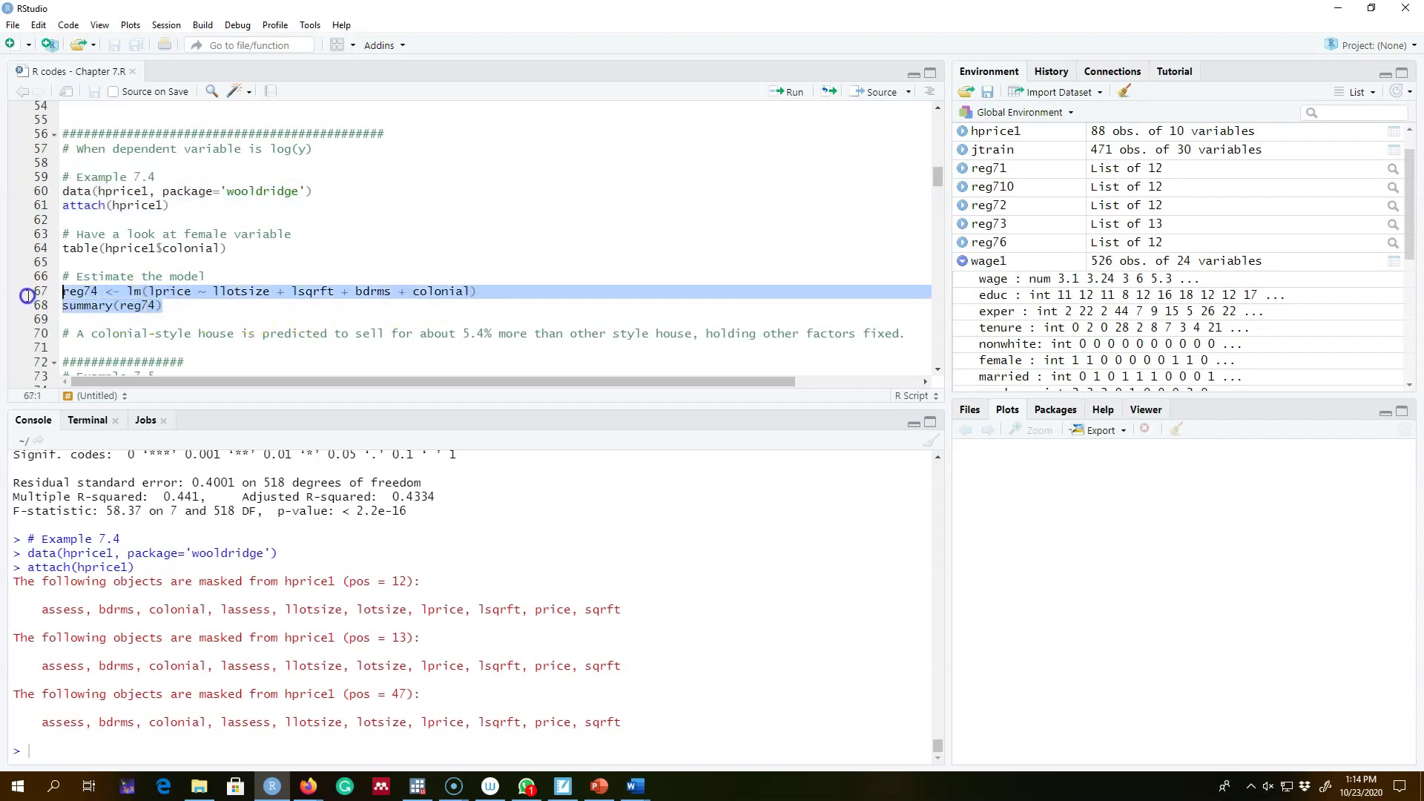
click(793, 92)
double_click(440, 290)
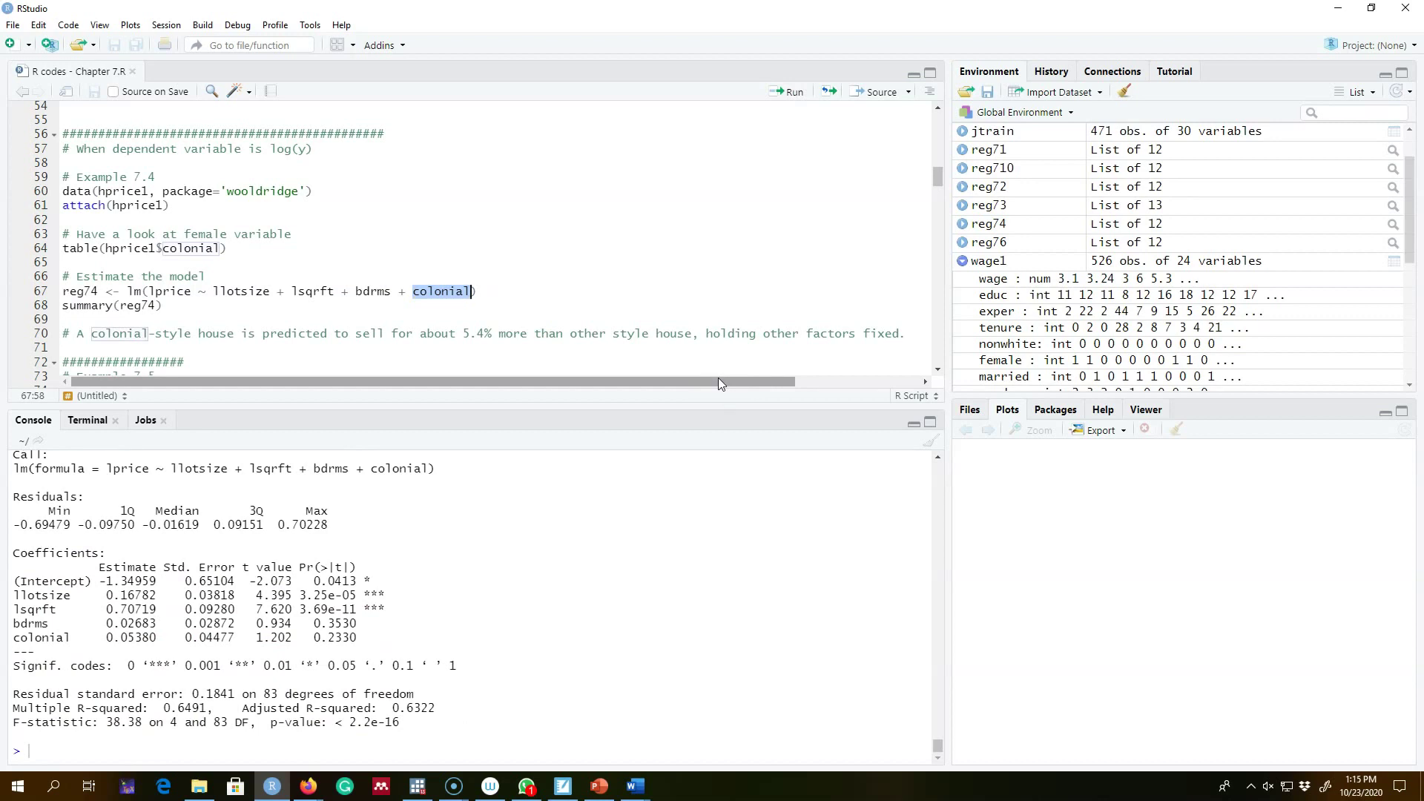
drag(99, 637, 496, 620)
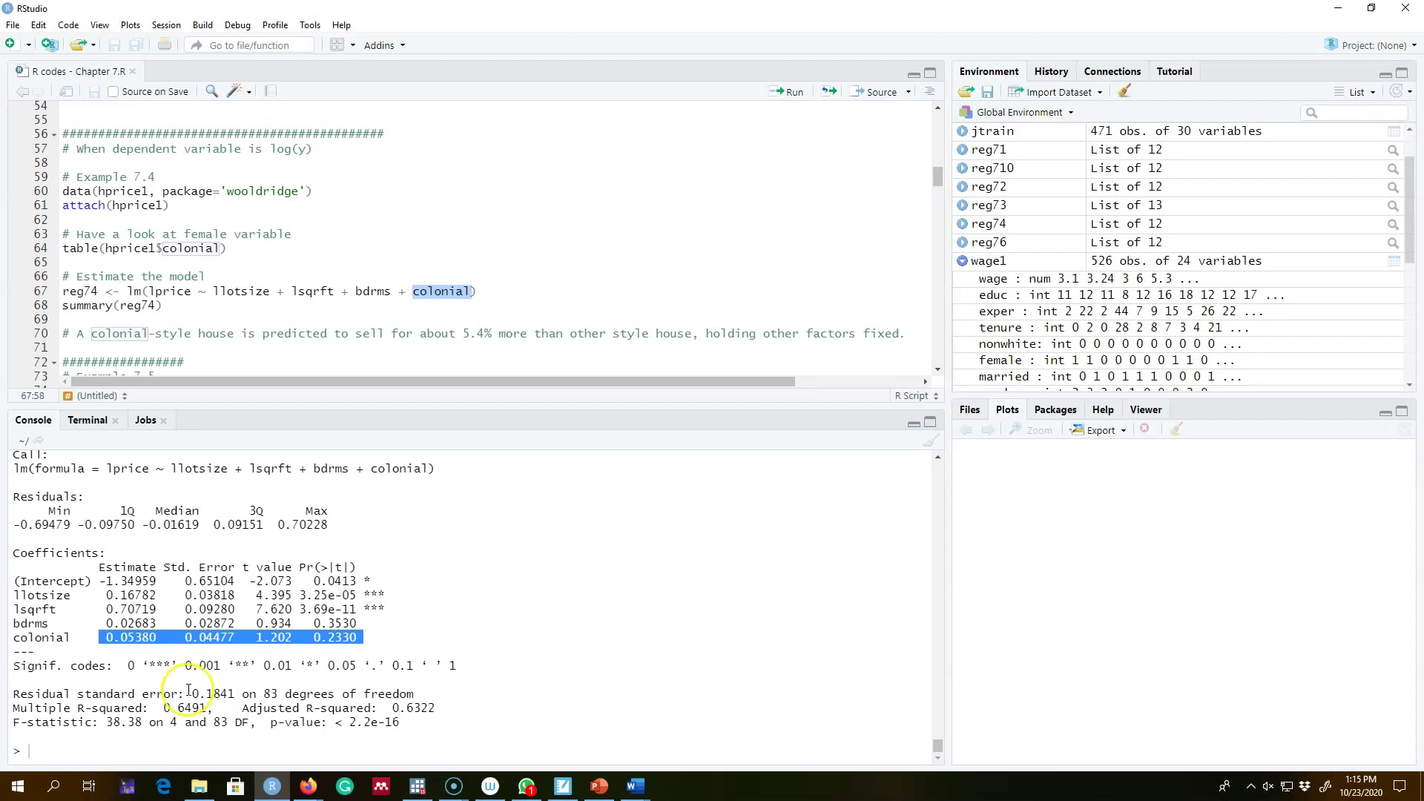
click(145, 637)
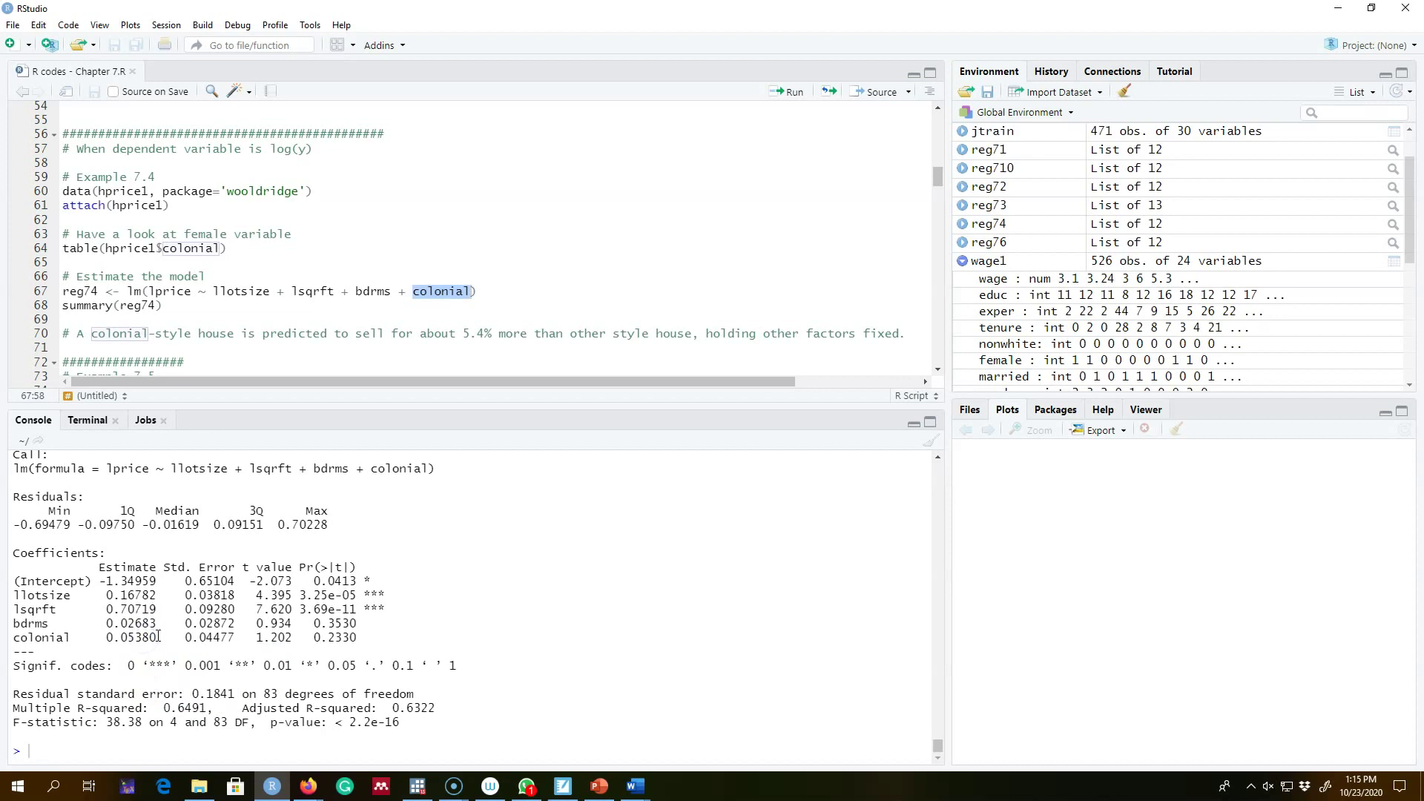
drag(157, 637, 106, 637)
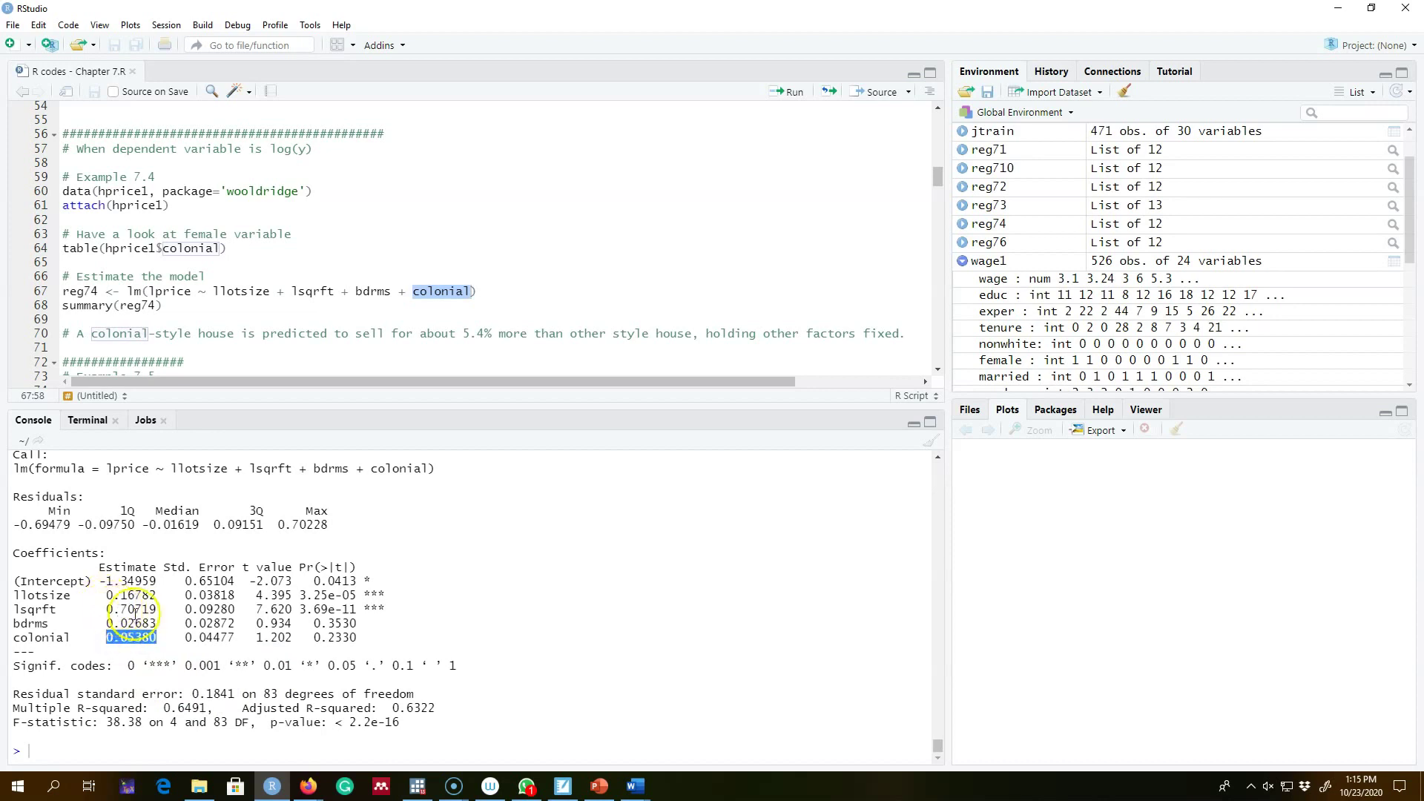
drag(162, 623, 126, 622)
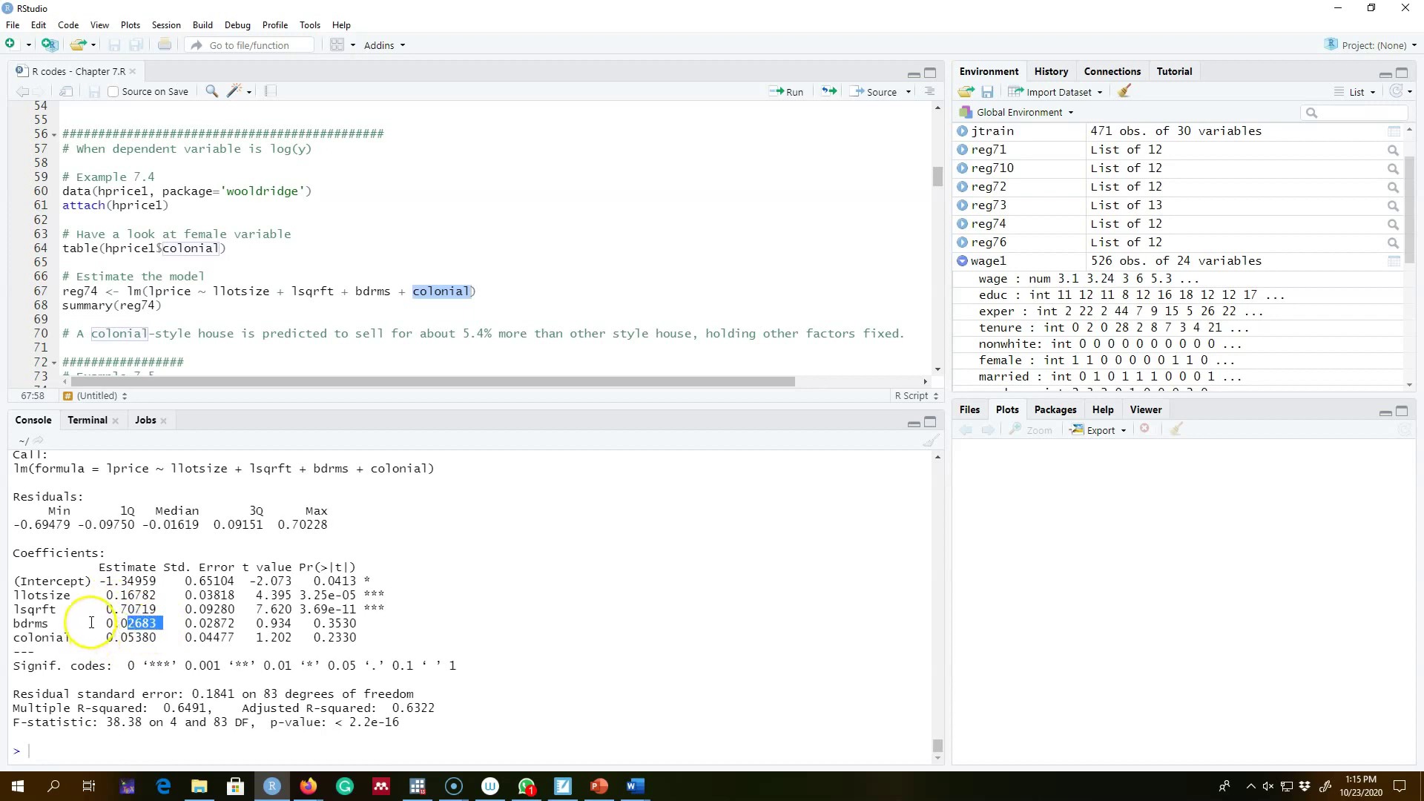
drag(12, 596, 403, 629)
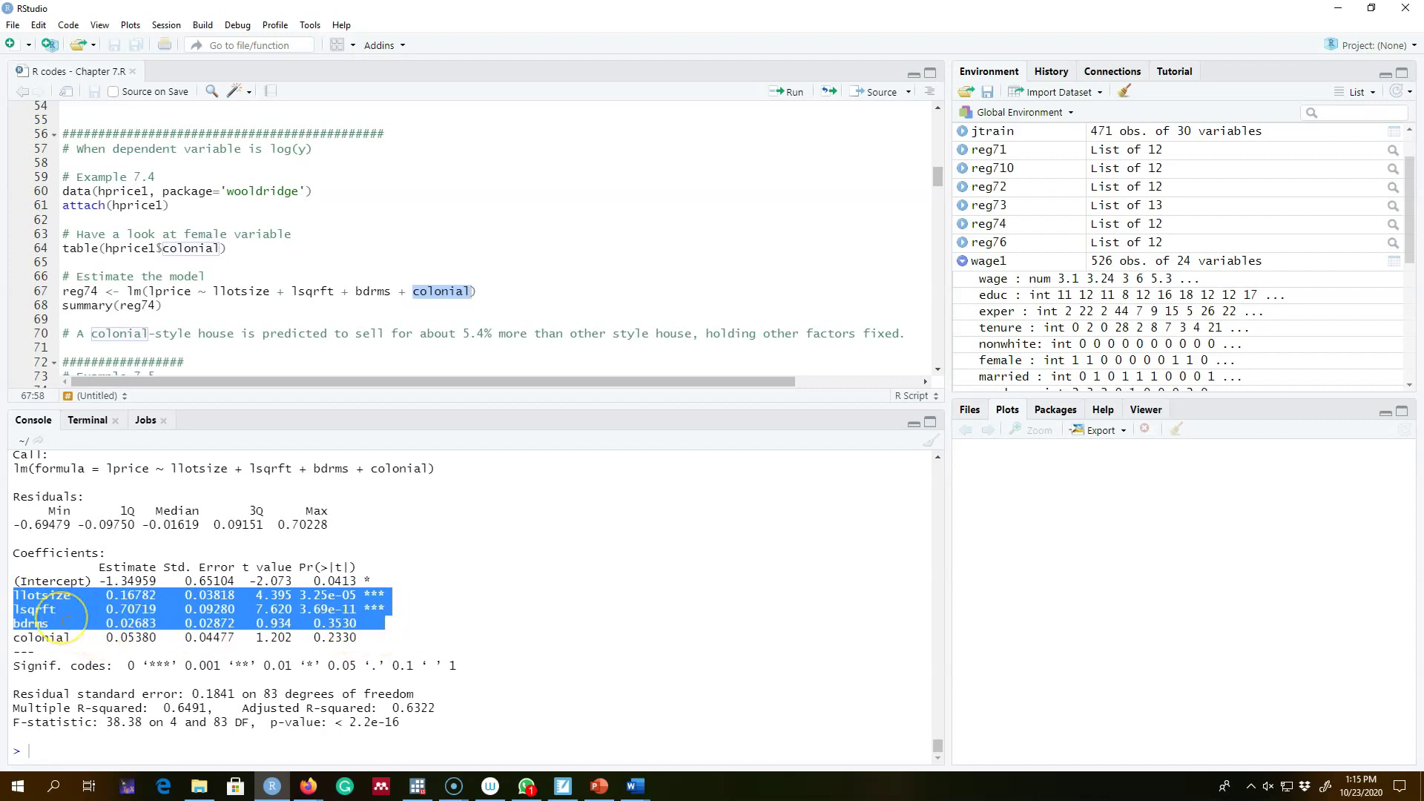
drag(12, 638, 105, 638)
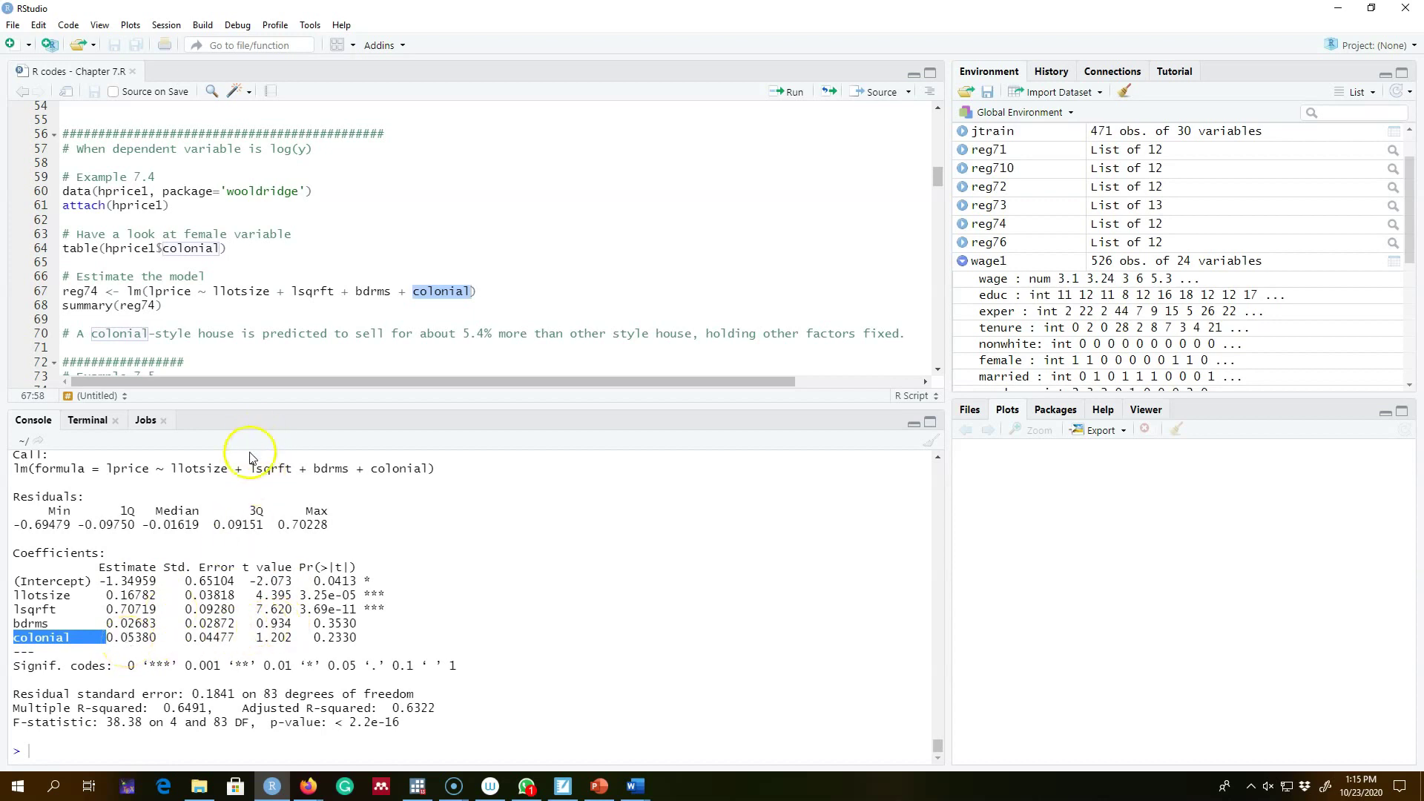
drag(160, 638, 105, 637)
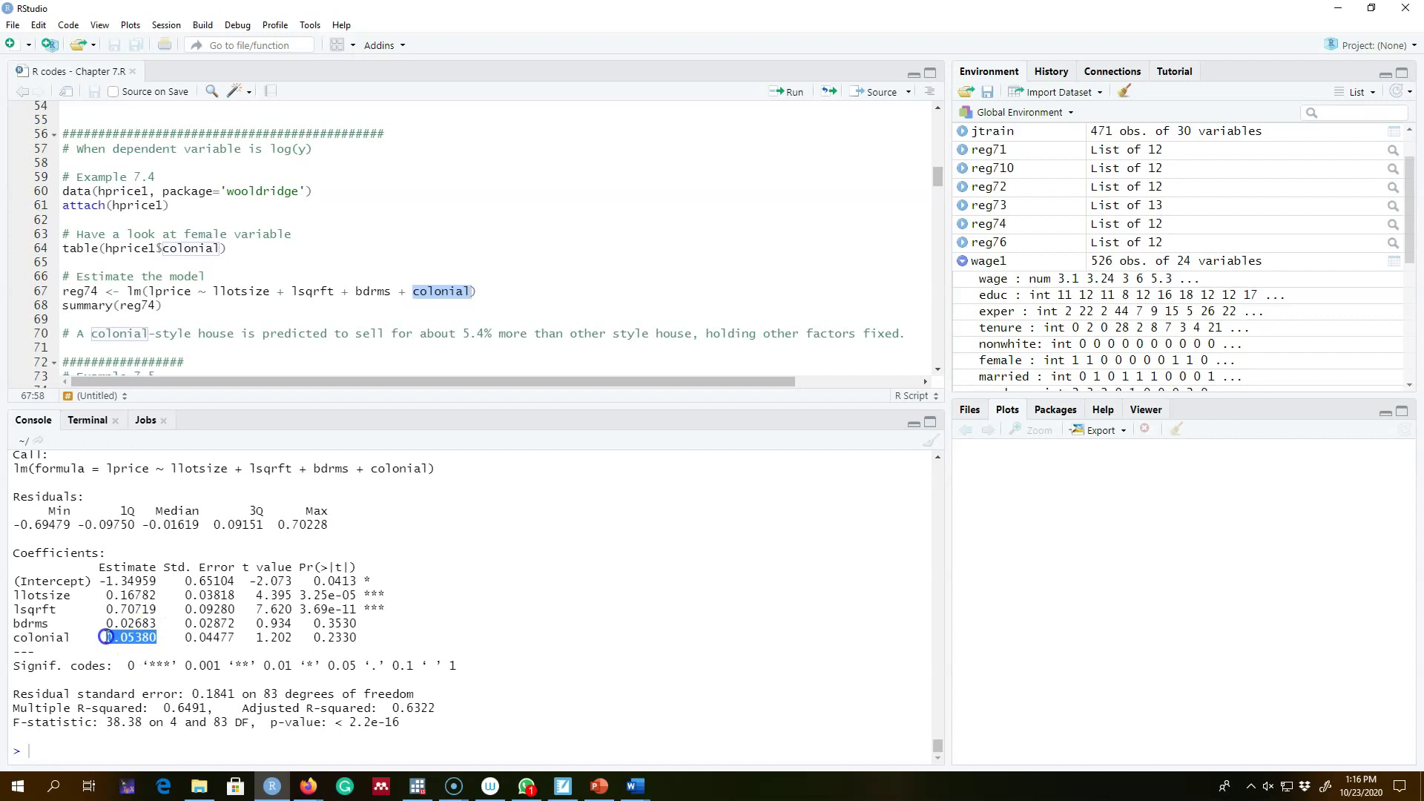
double_click(179, 292)
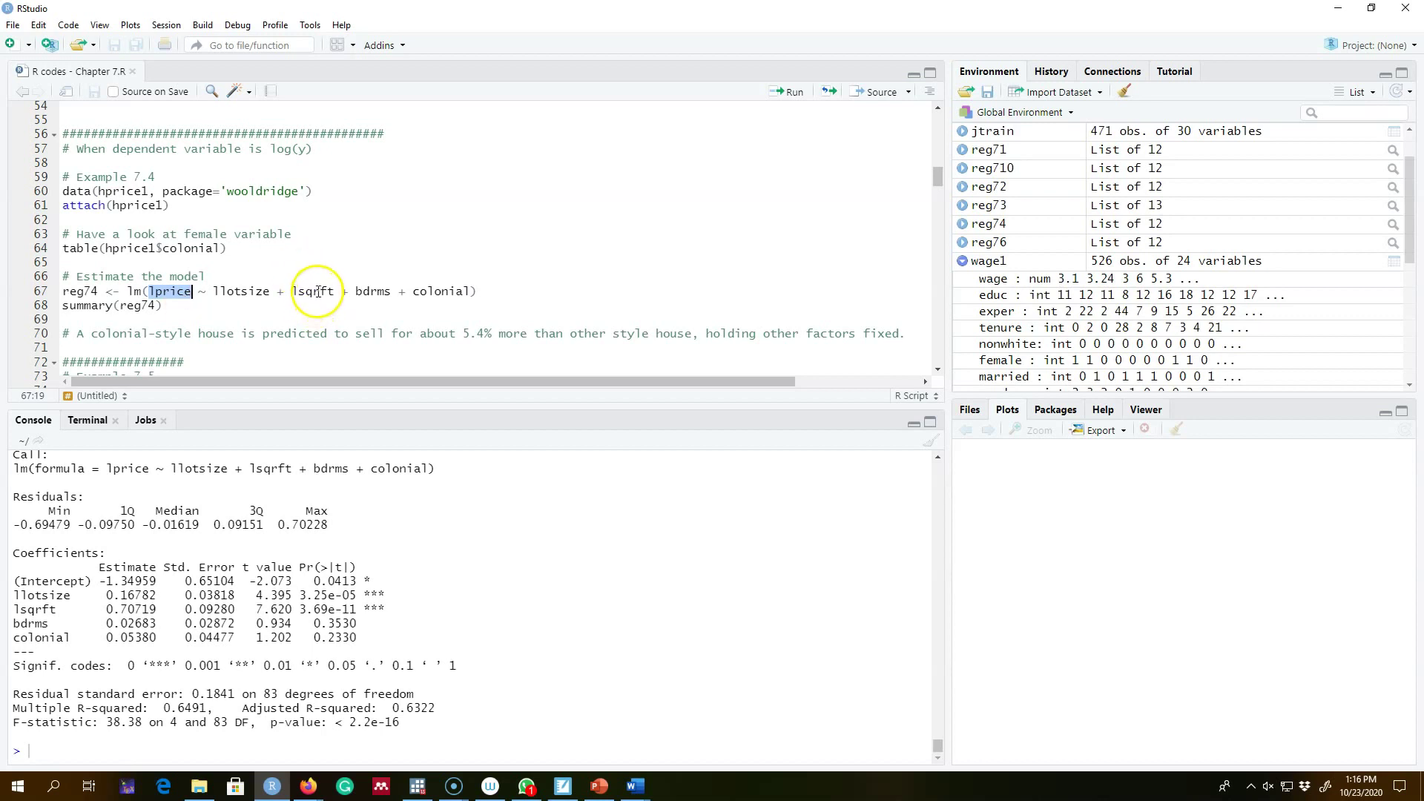
Step: Load and attach the wage1 data
scroll(317, 291, down, 5)
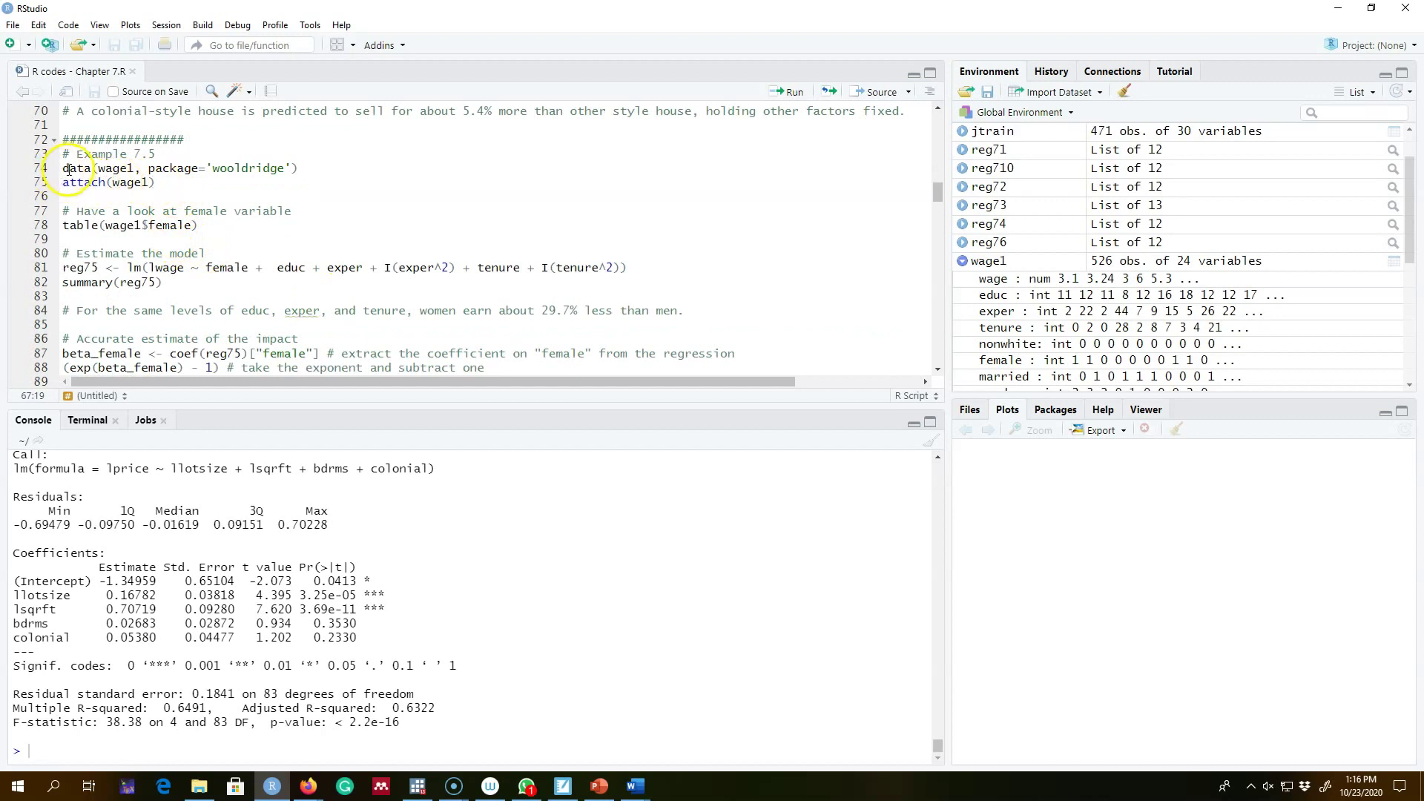
drag(155, 183, 63, 169)
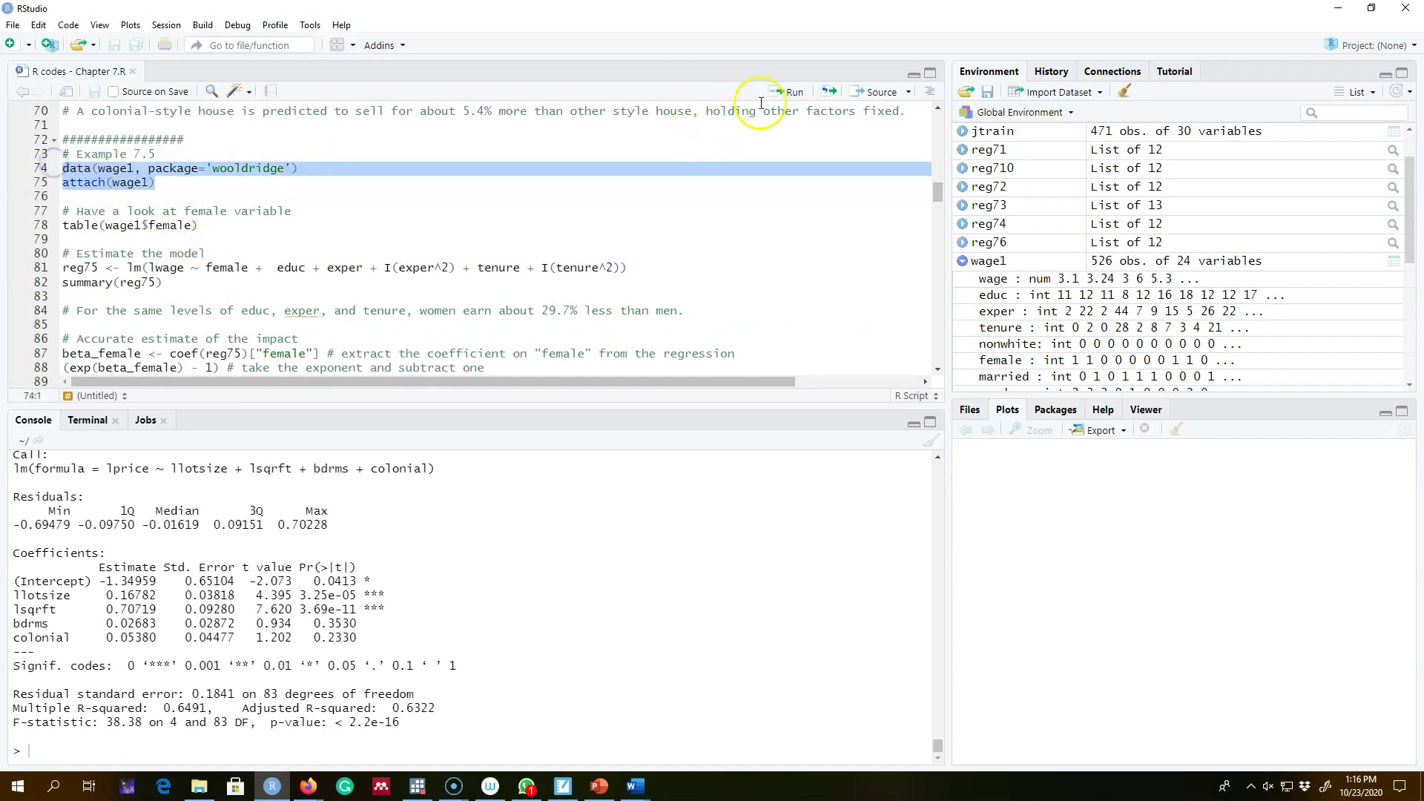
click(790, 92)
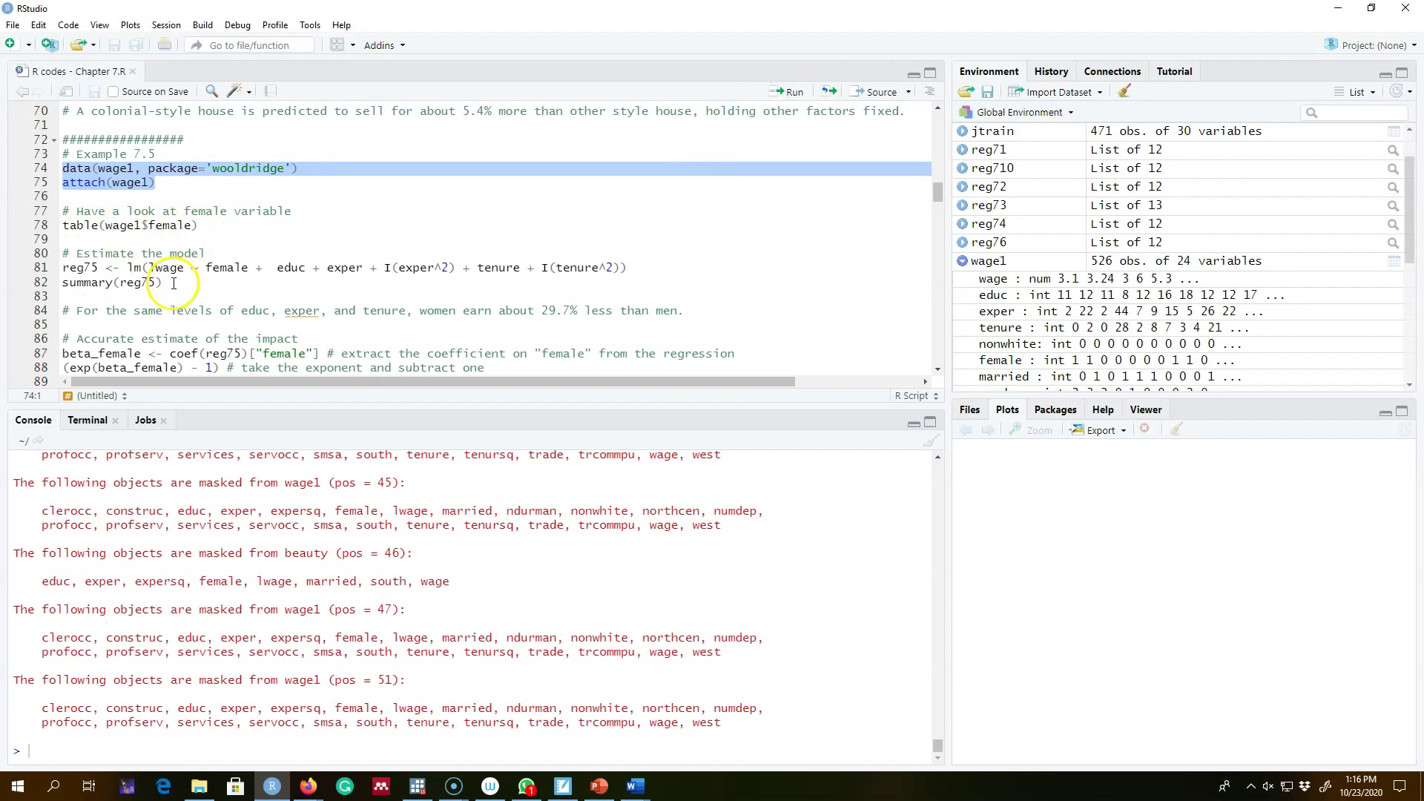
Step: Run reg75 of lwage on female and controls, noting the female estimate -0.2965110
double_click(238, 269)
double_click(167, 268)
click(154, 268)
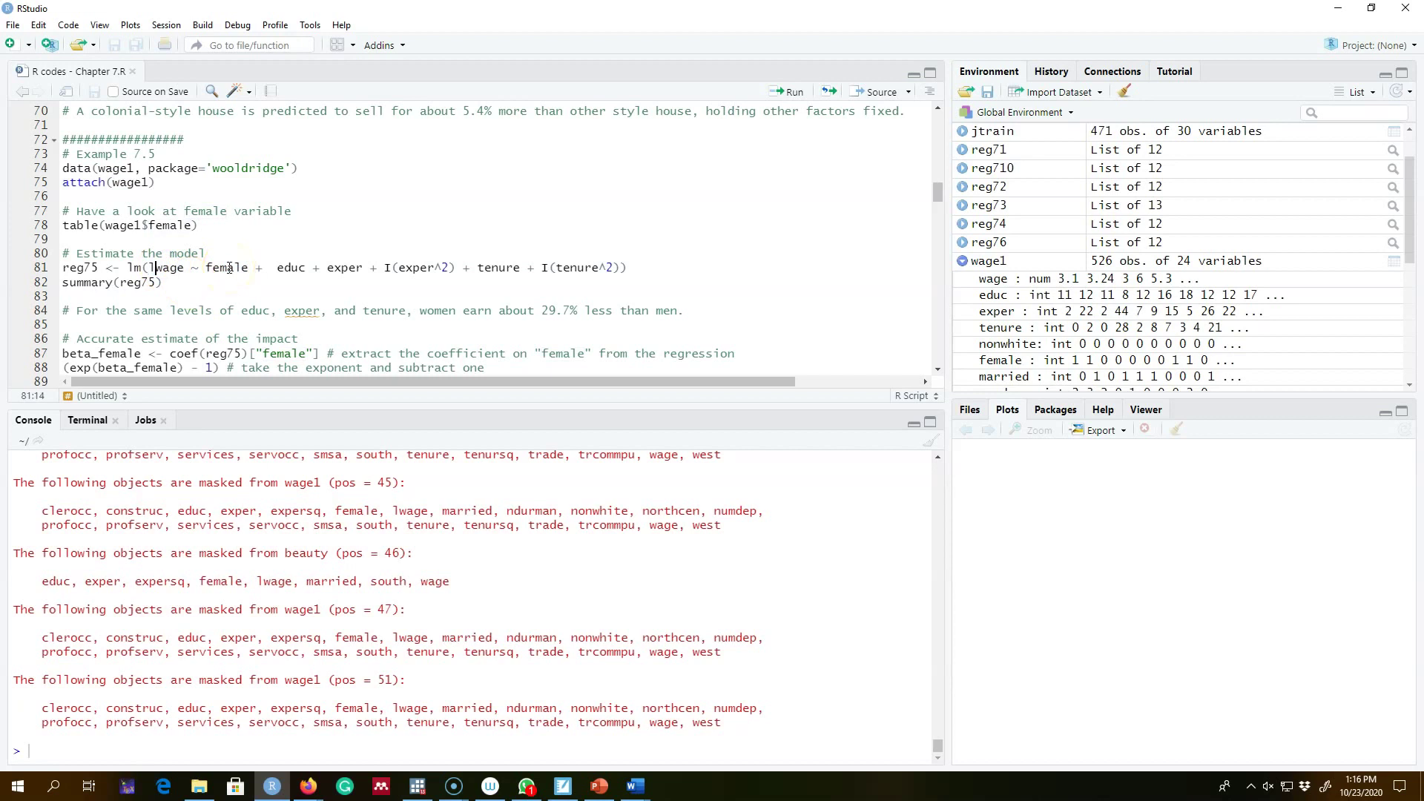
click(191, 280)
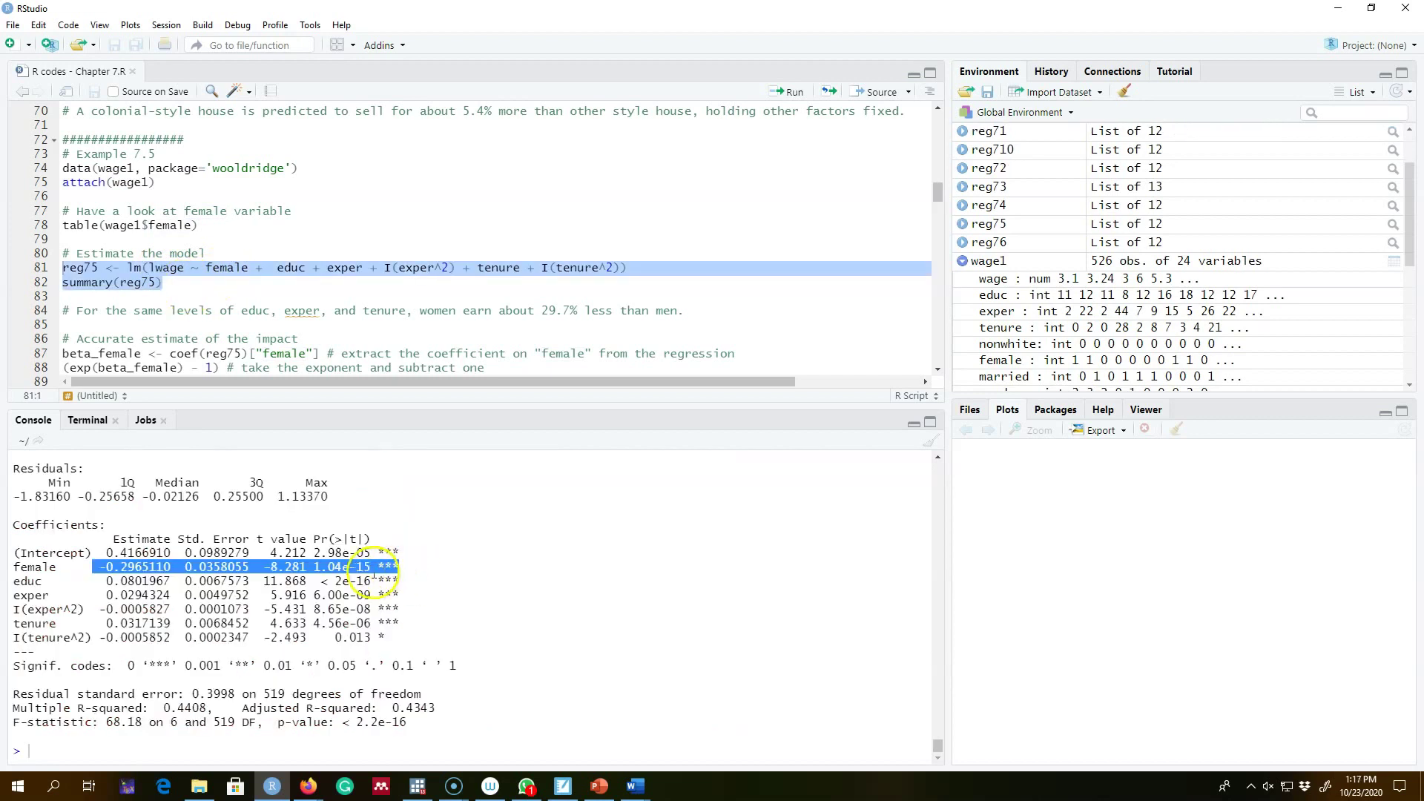
drag(405, 639, 13, 580)
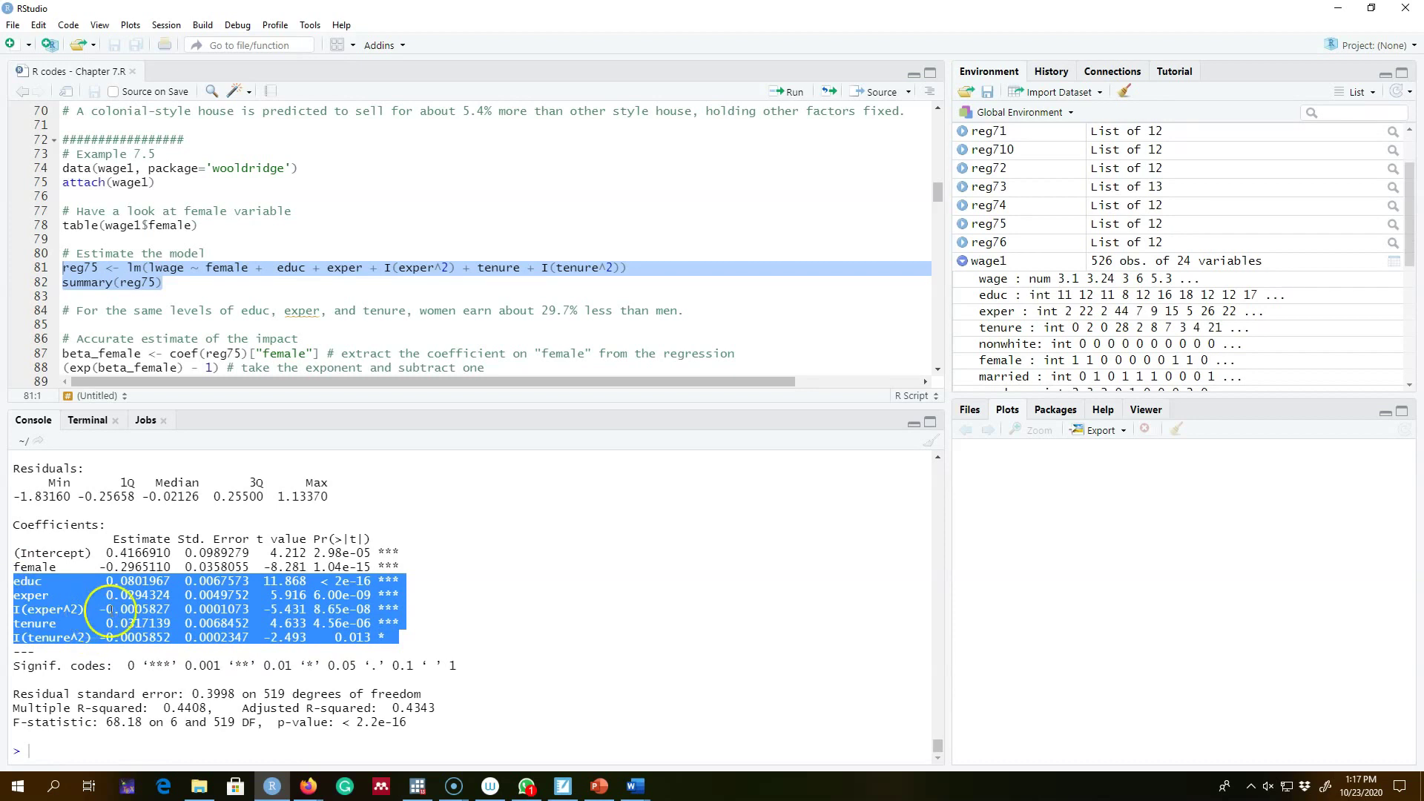
click(40, 567)
double_click(40, 567)
drag(99, 567, 170, 567)
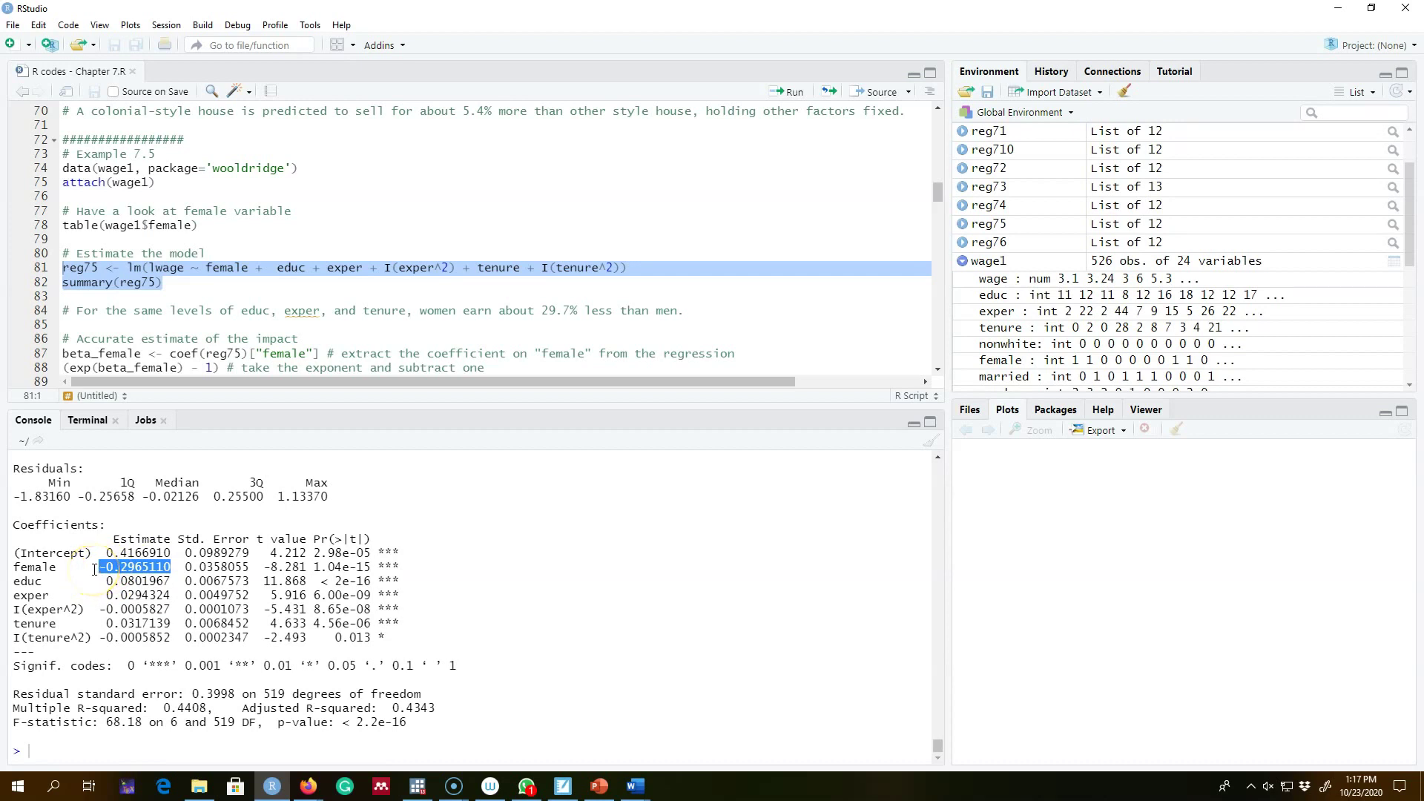
scroll(178, 564, down, 1)
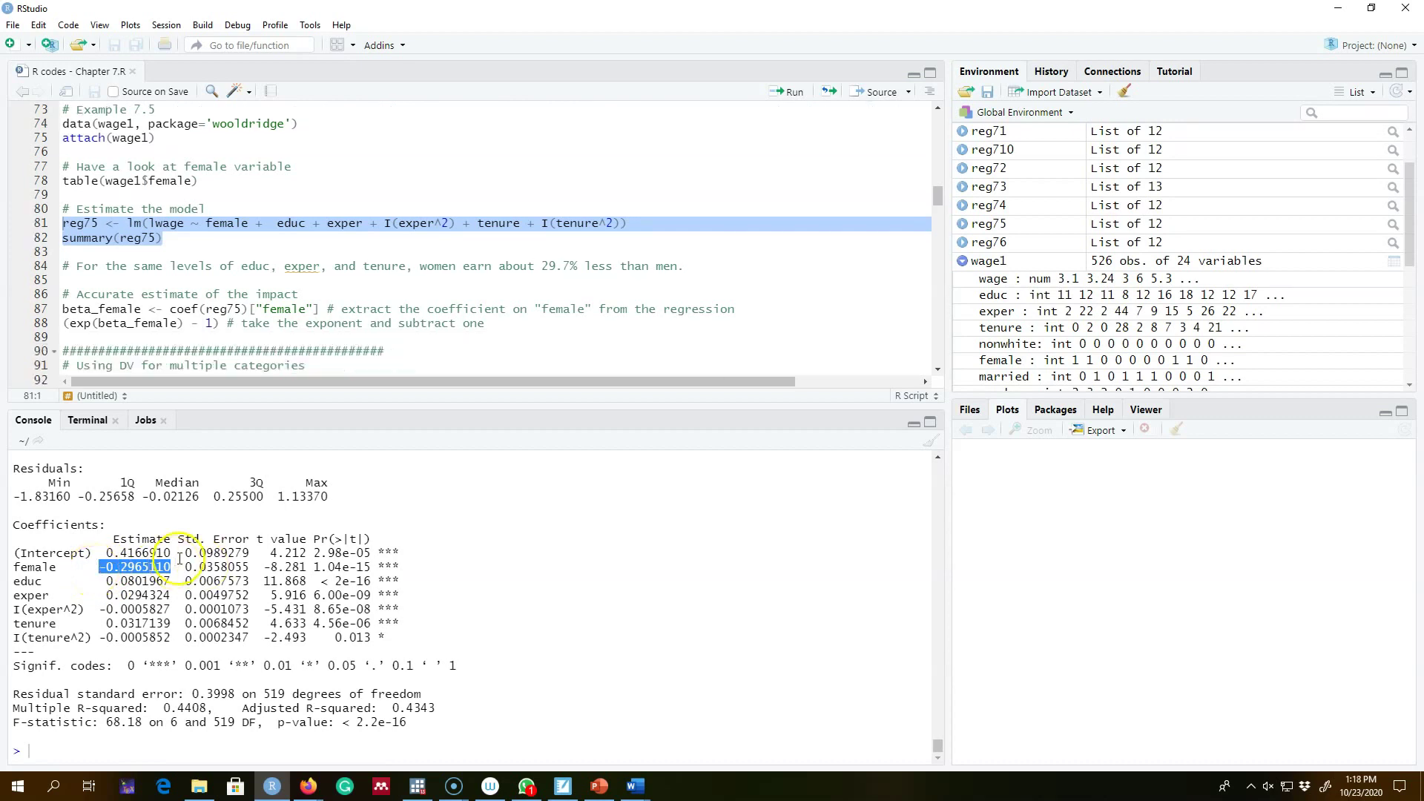
Step: Select line 87, beta_female <- coef(reg75)["female"], after checking the -0.2965110 estimate
double_click(167, 223)
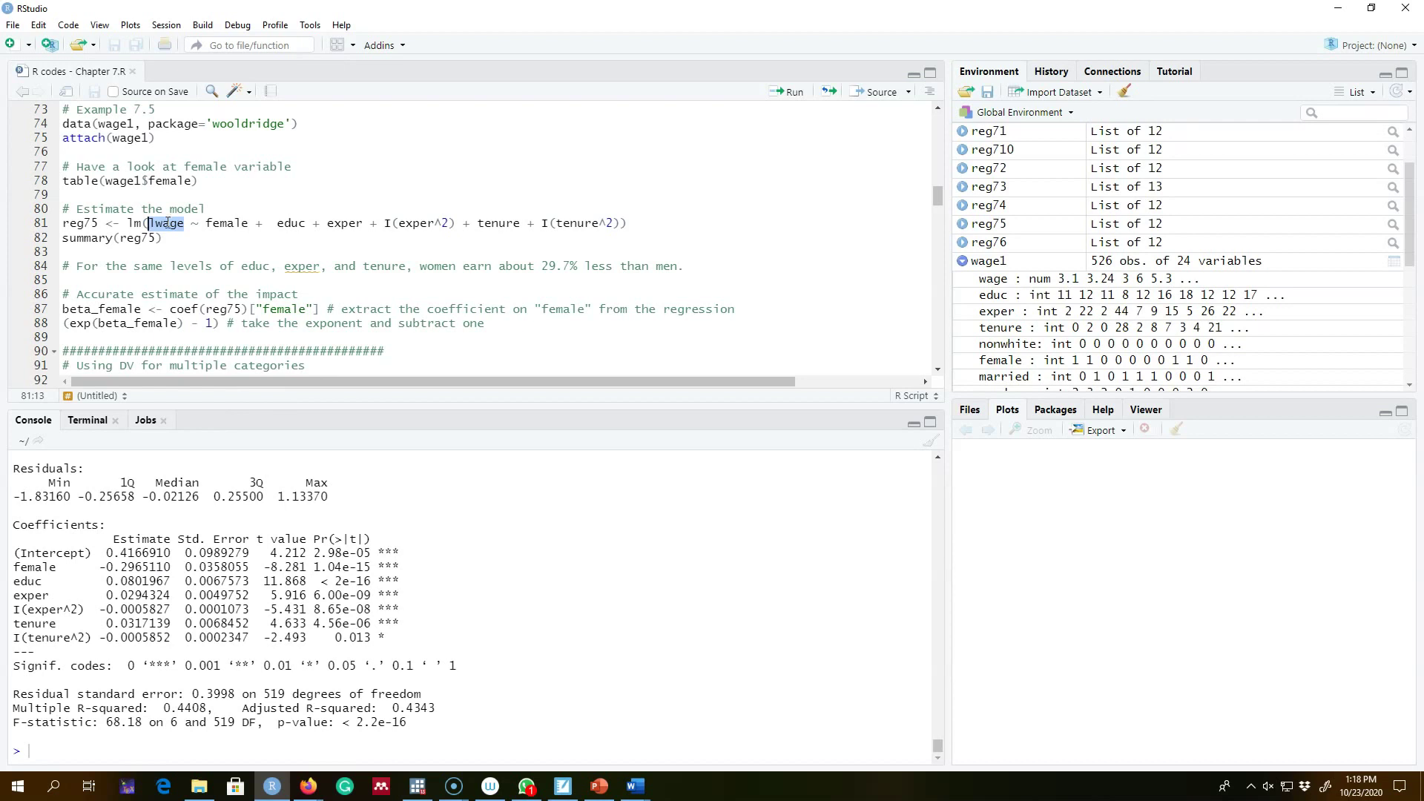
click(184, 224)
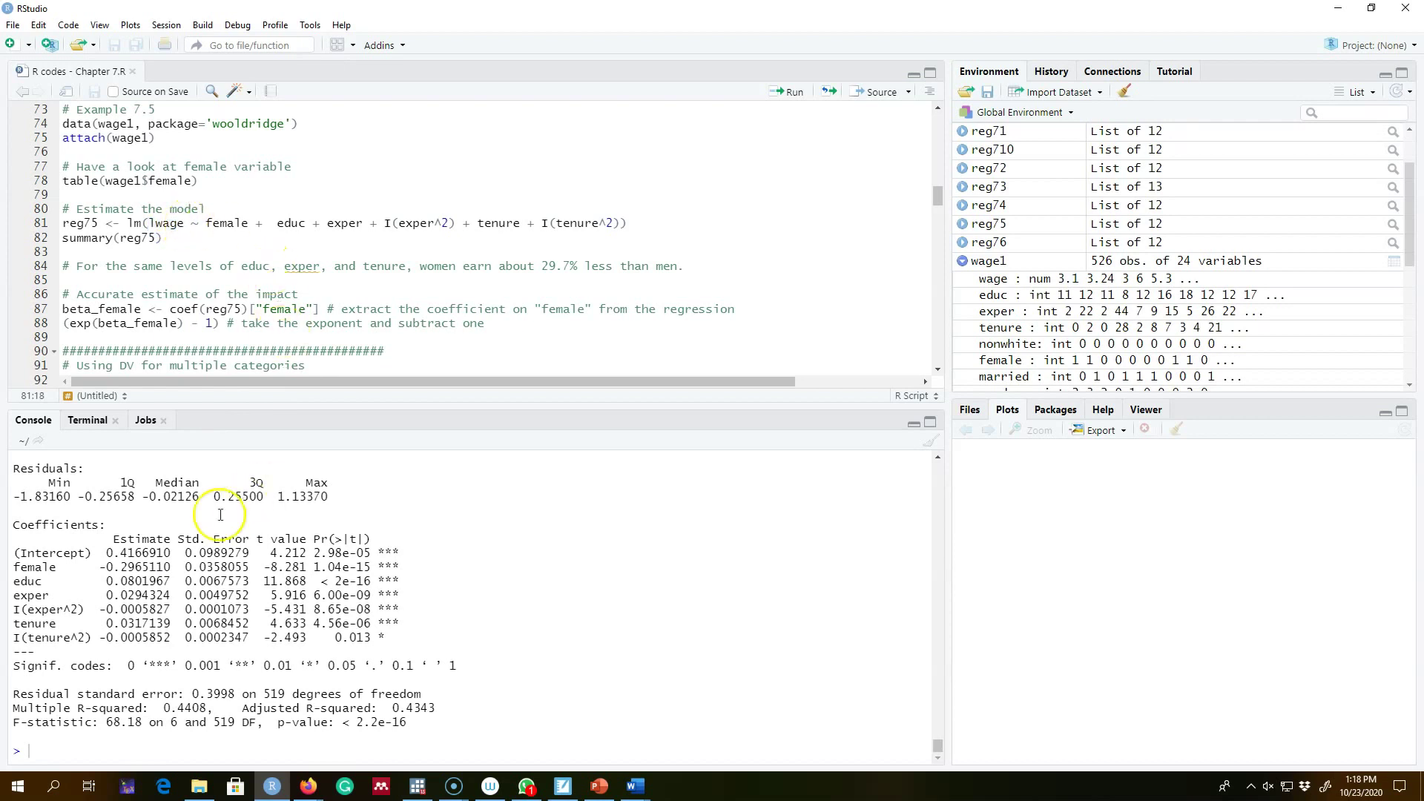
drag(107, 567, 185, 565)
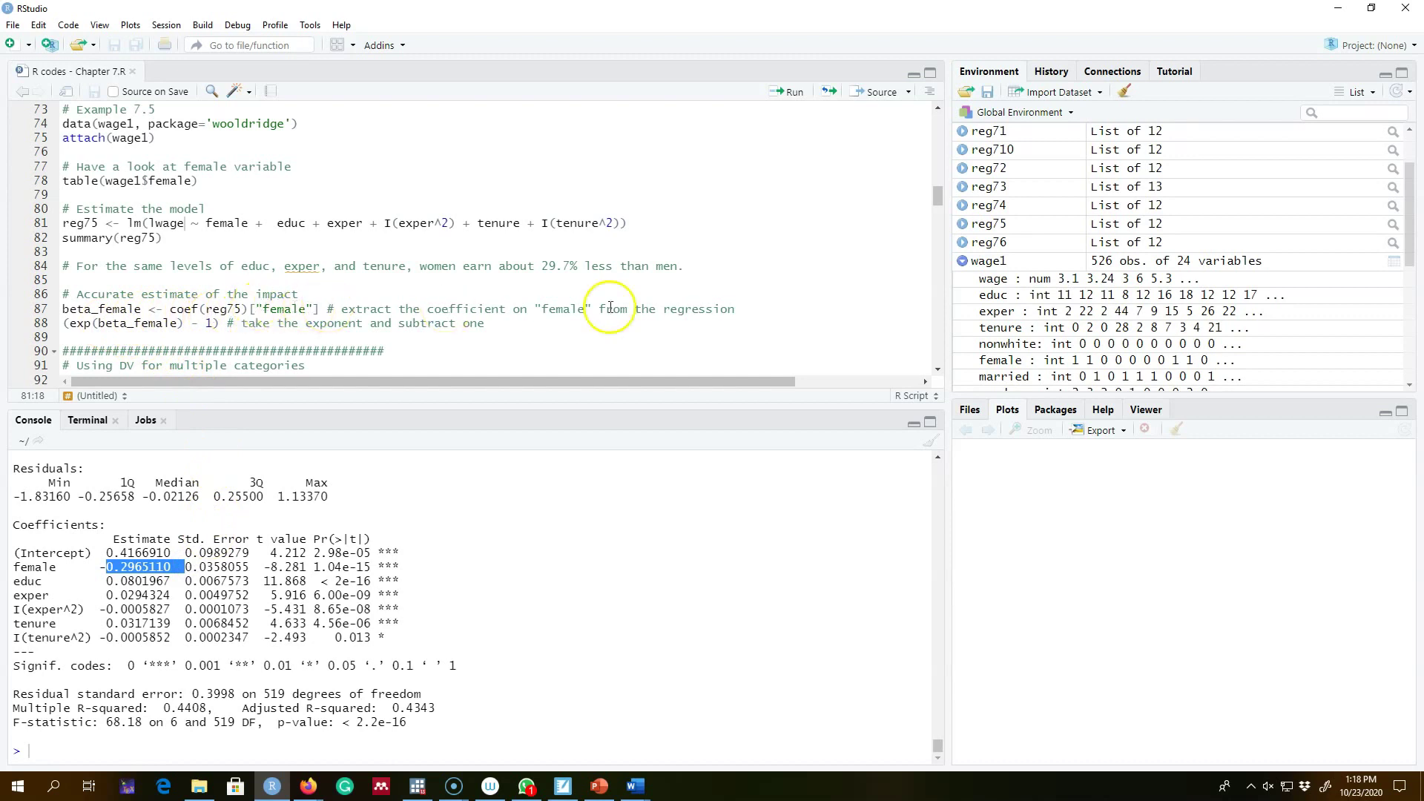
drag(99, 567, 170, 566)
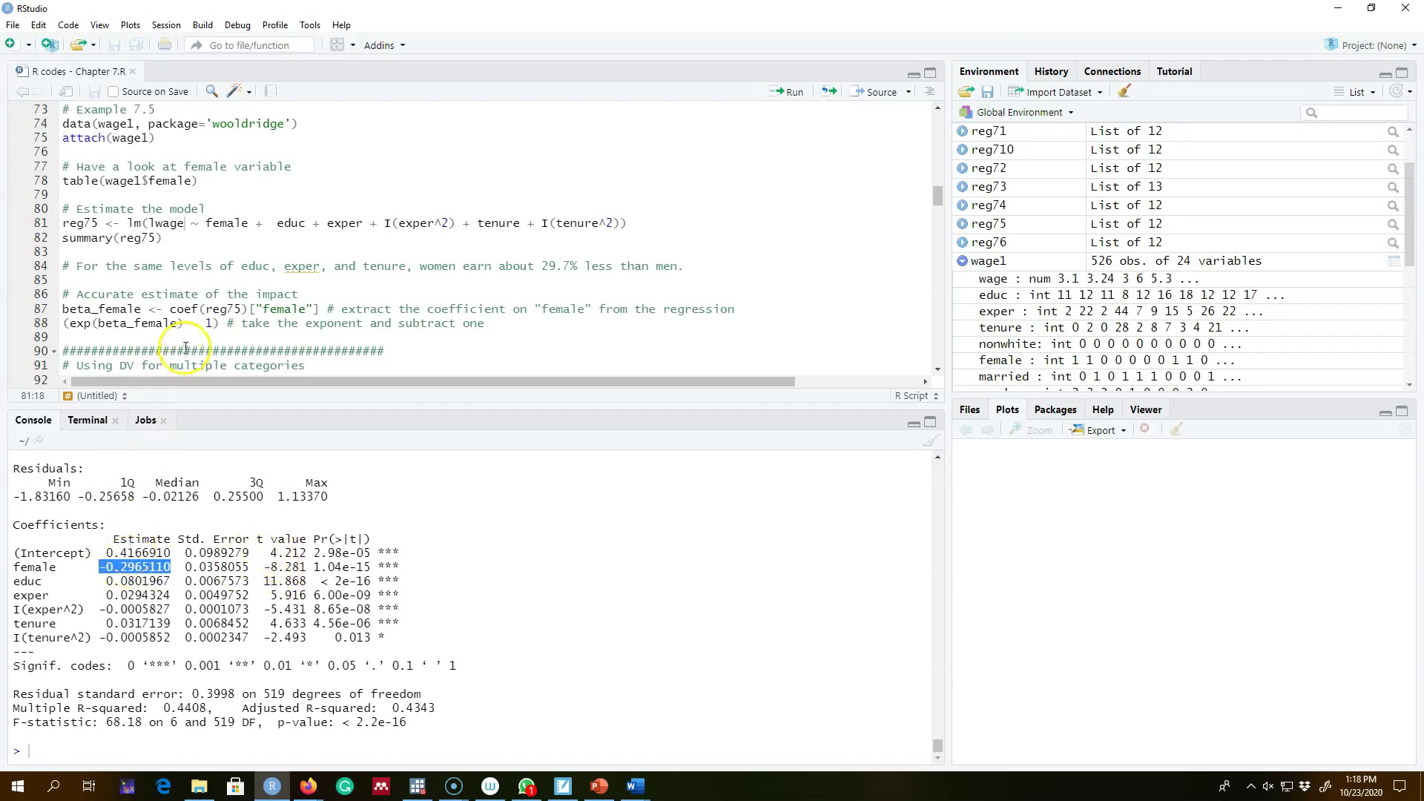
click(248, 309)
drag(248, 309, 170, 309)
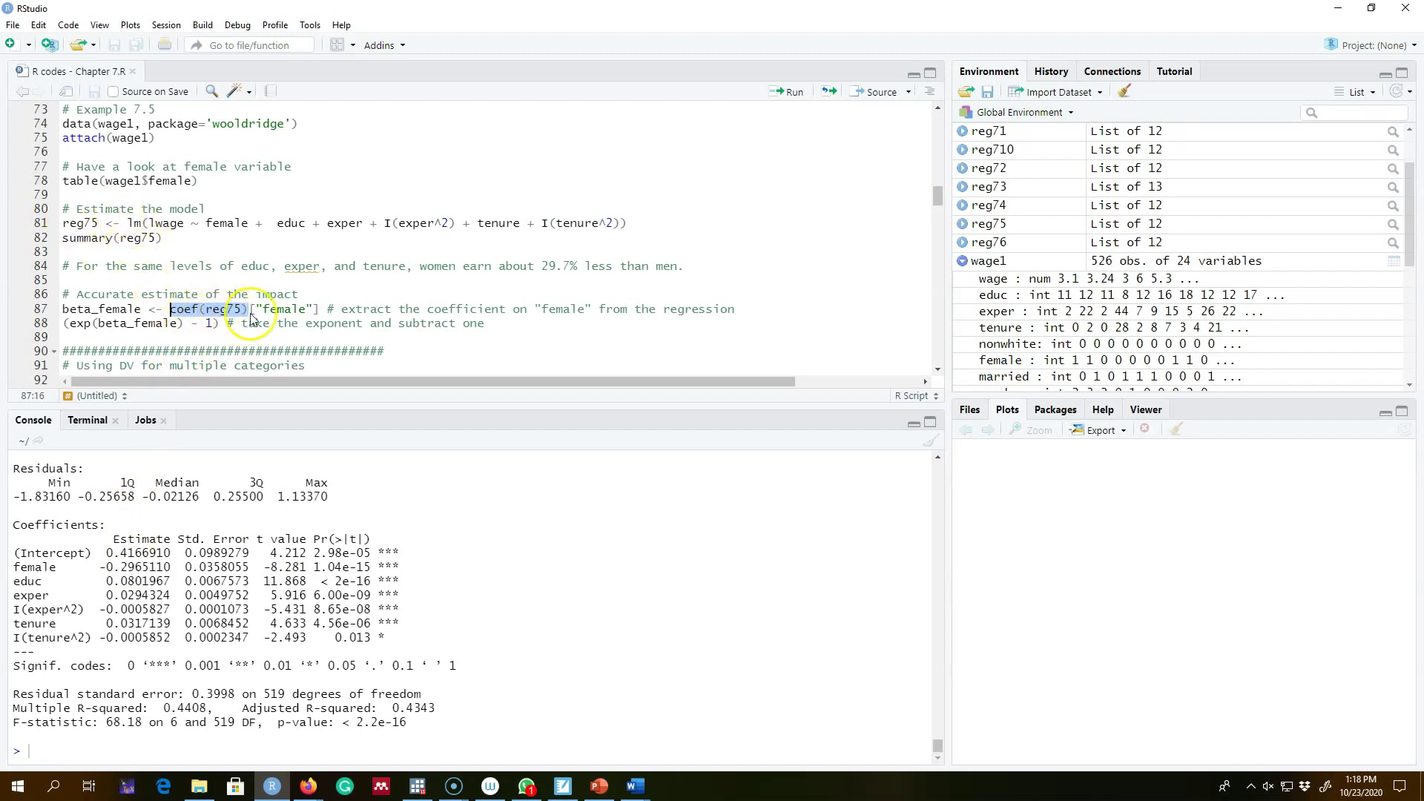
drag(321, 309, 54, 312)
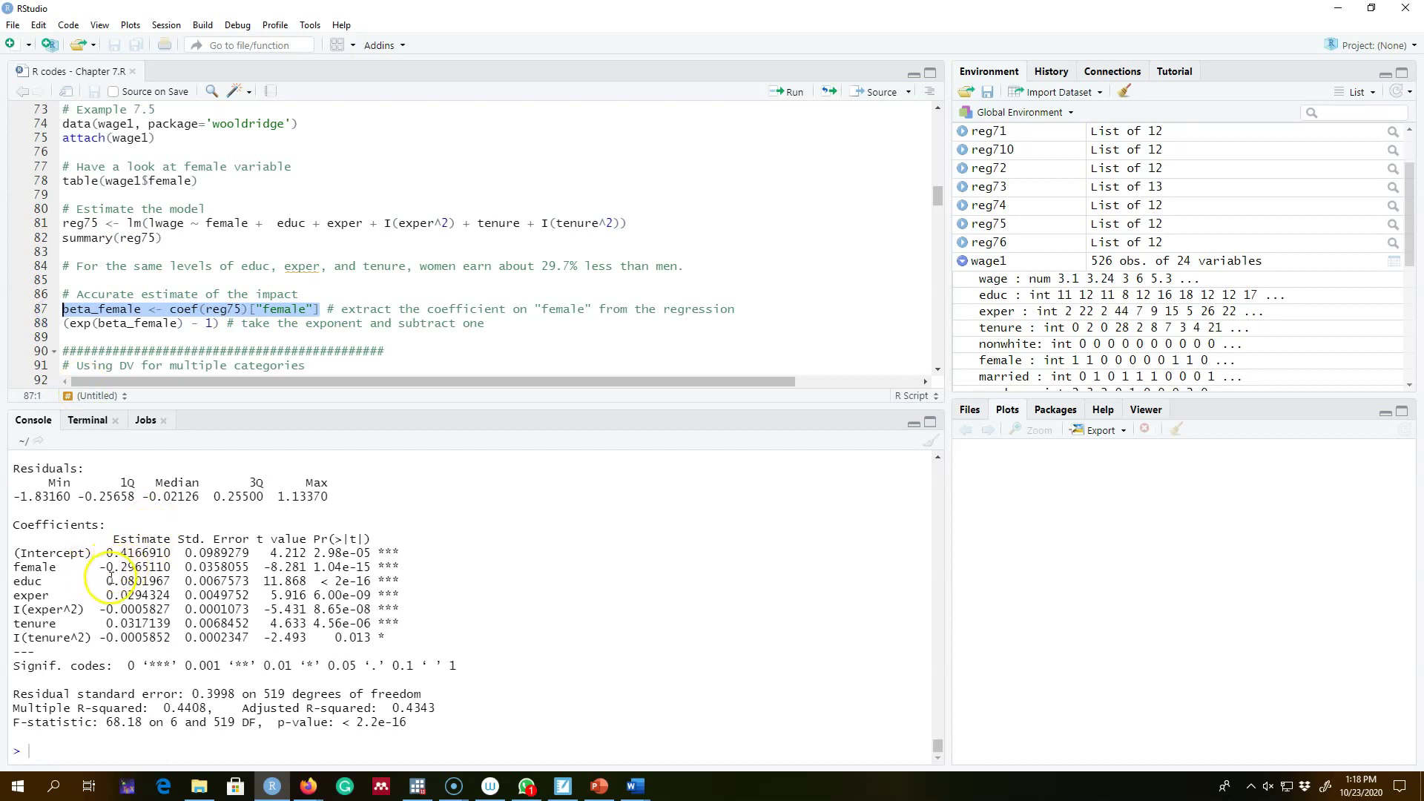
Step: Run the beta_female assignment and compute exp(beta_female) - 1, giving -0.2565925
click(785, 94)
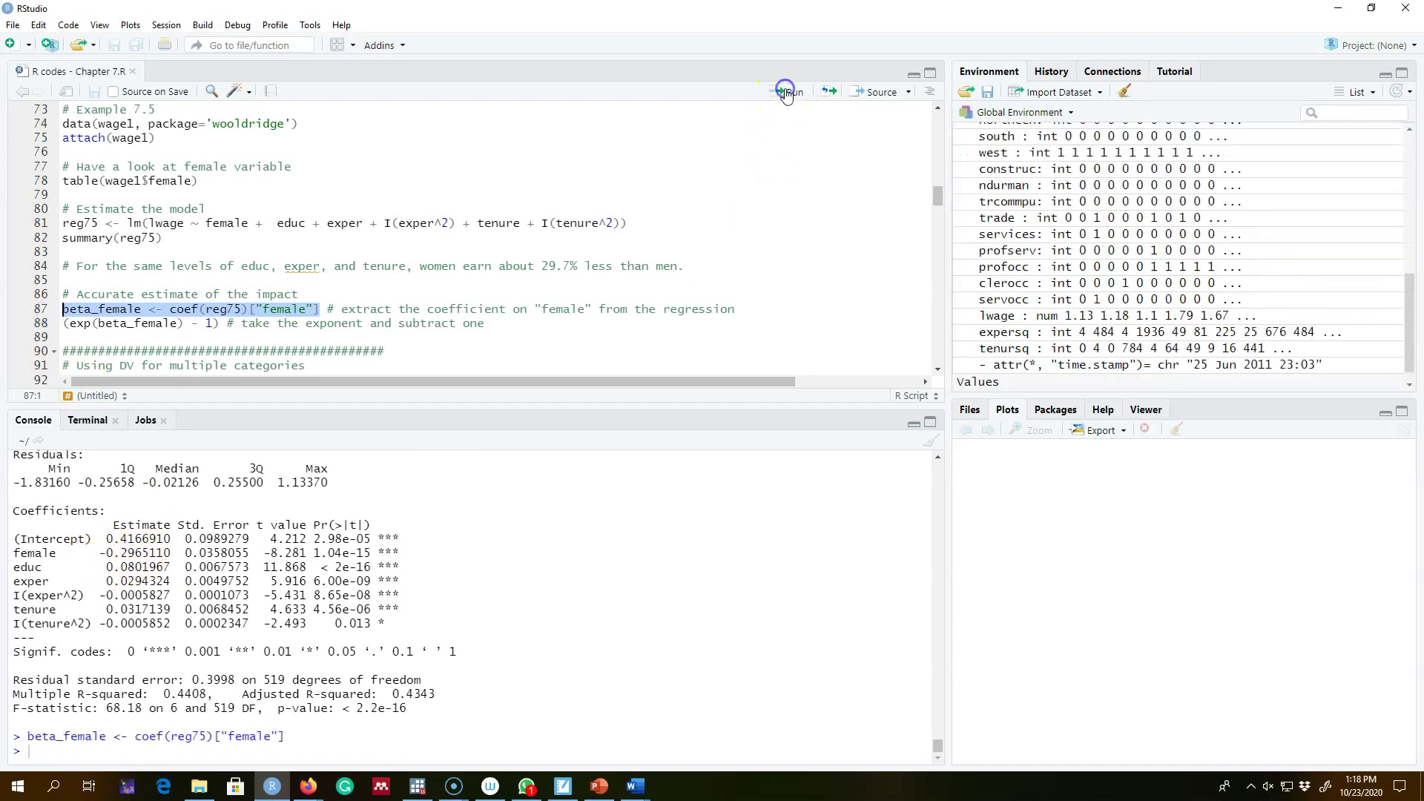
drag(184, 323, 91, 323)
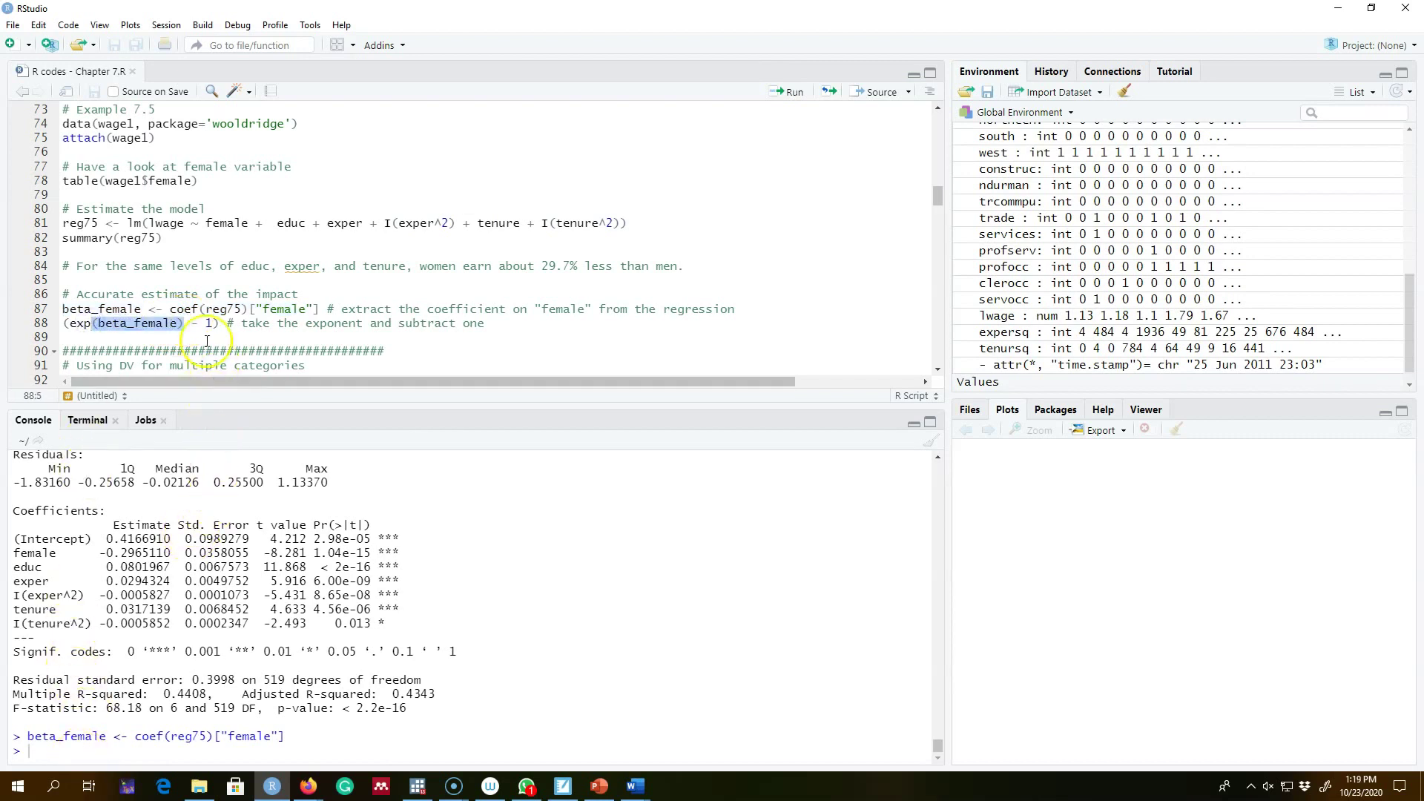
drag(219, 322, 63, 323)
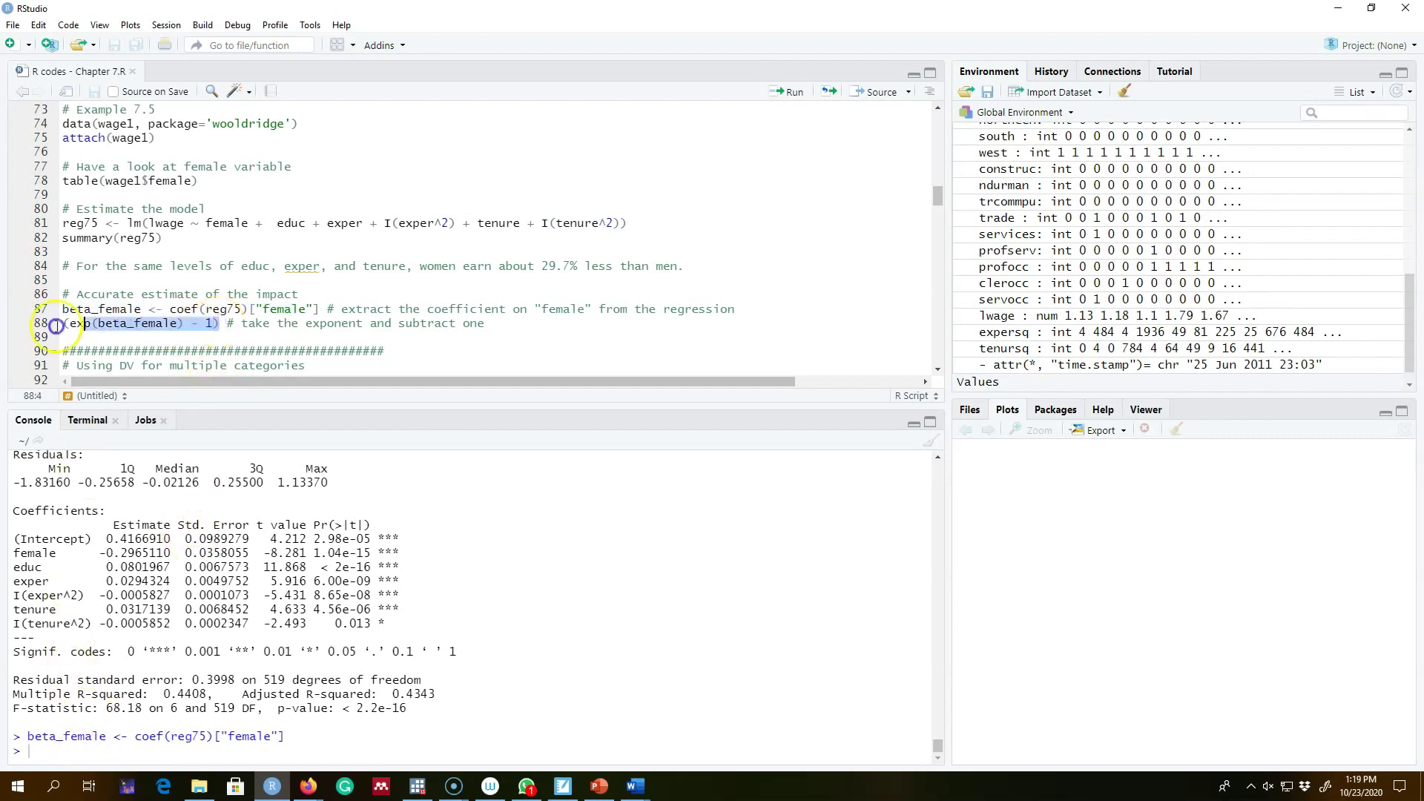
click(790, 93)
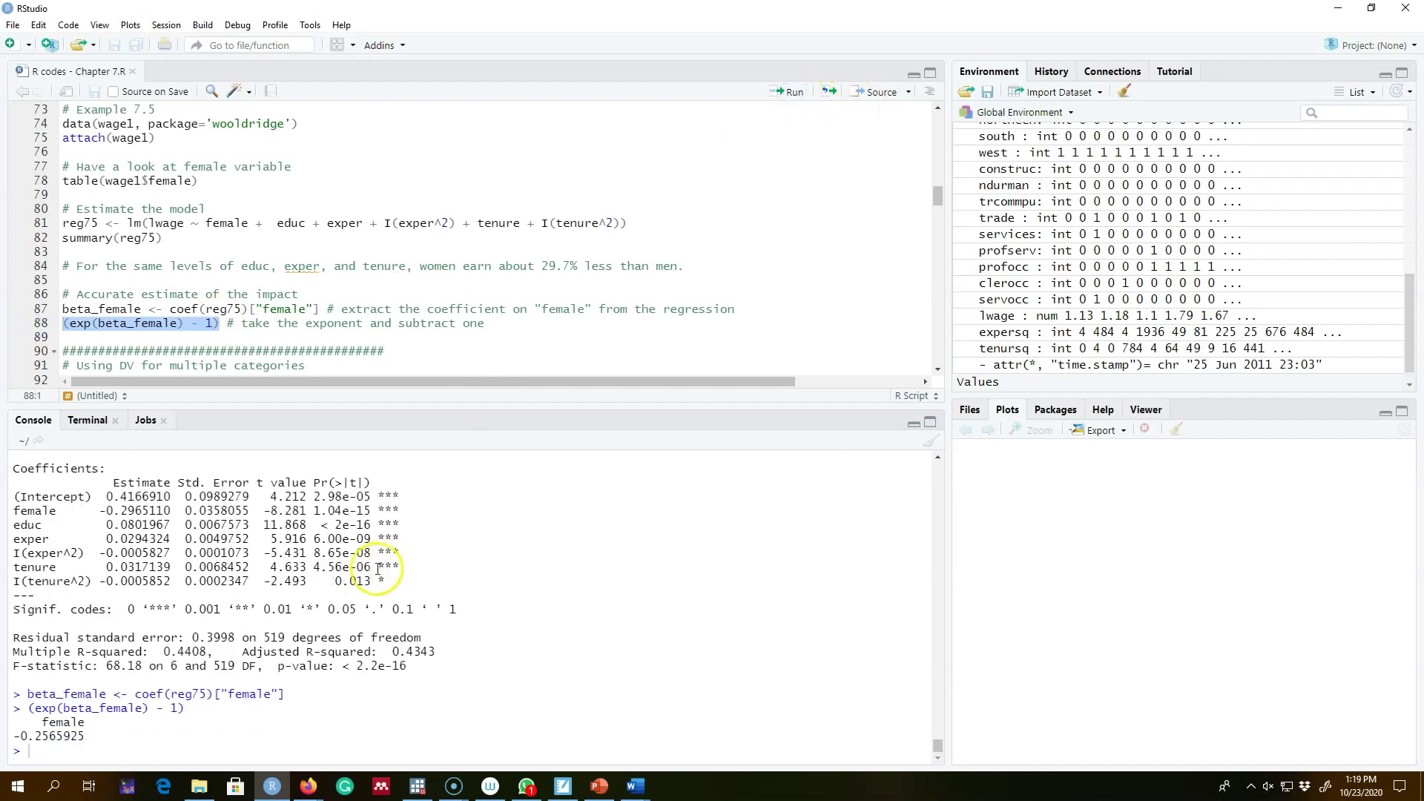
click(91, 741)
drag(91, 740, 12, 735)
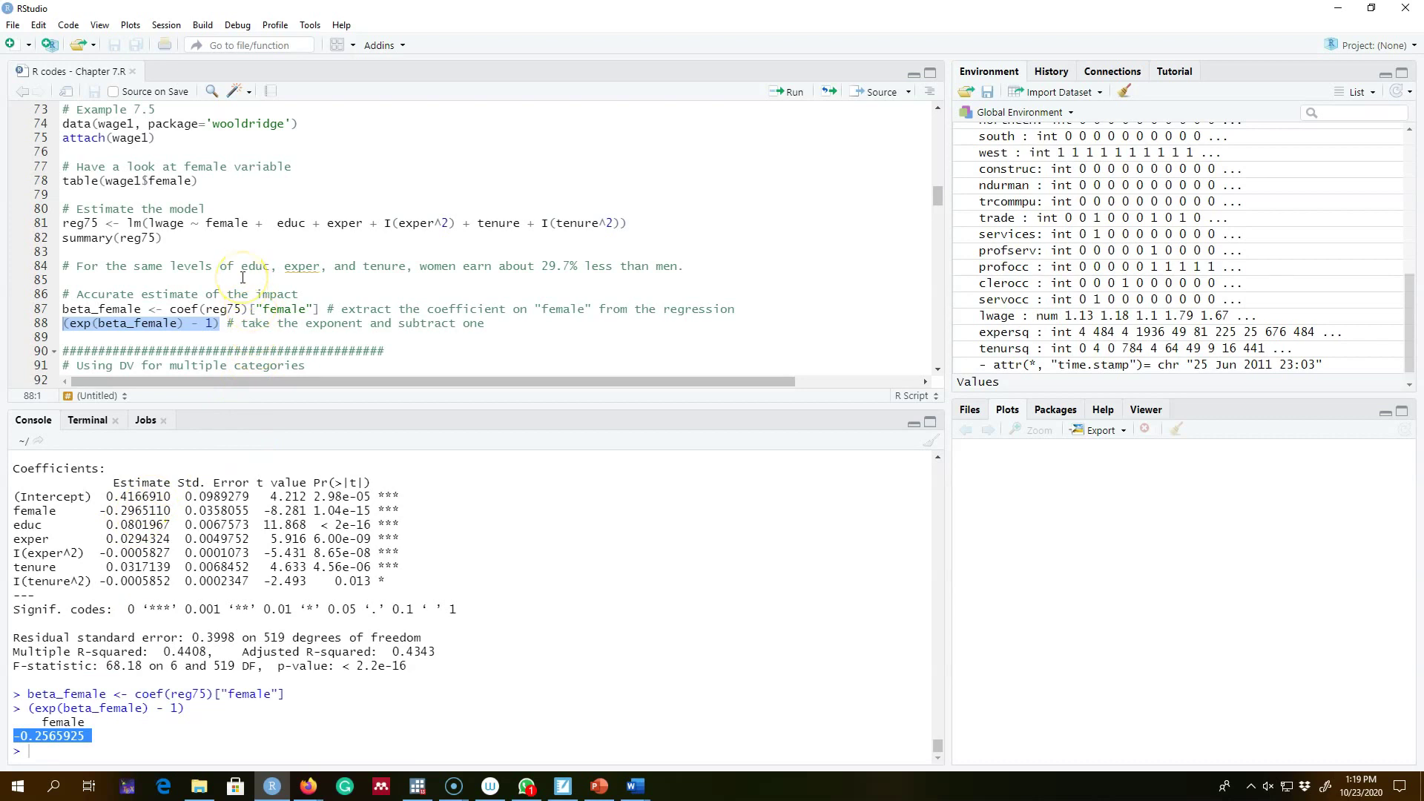
drag(220, 324, 57, 328)
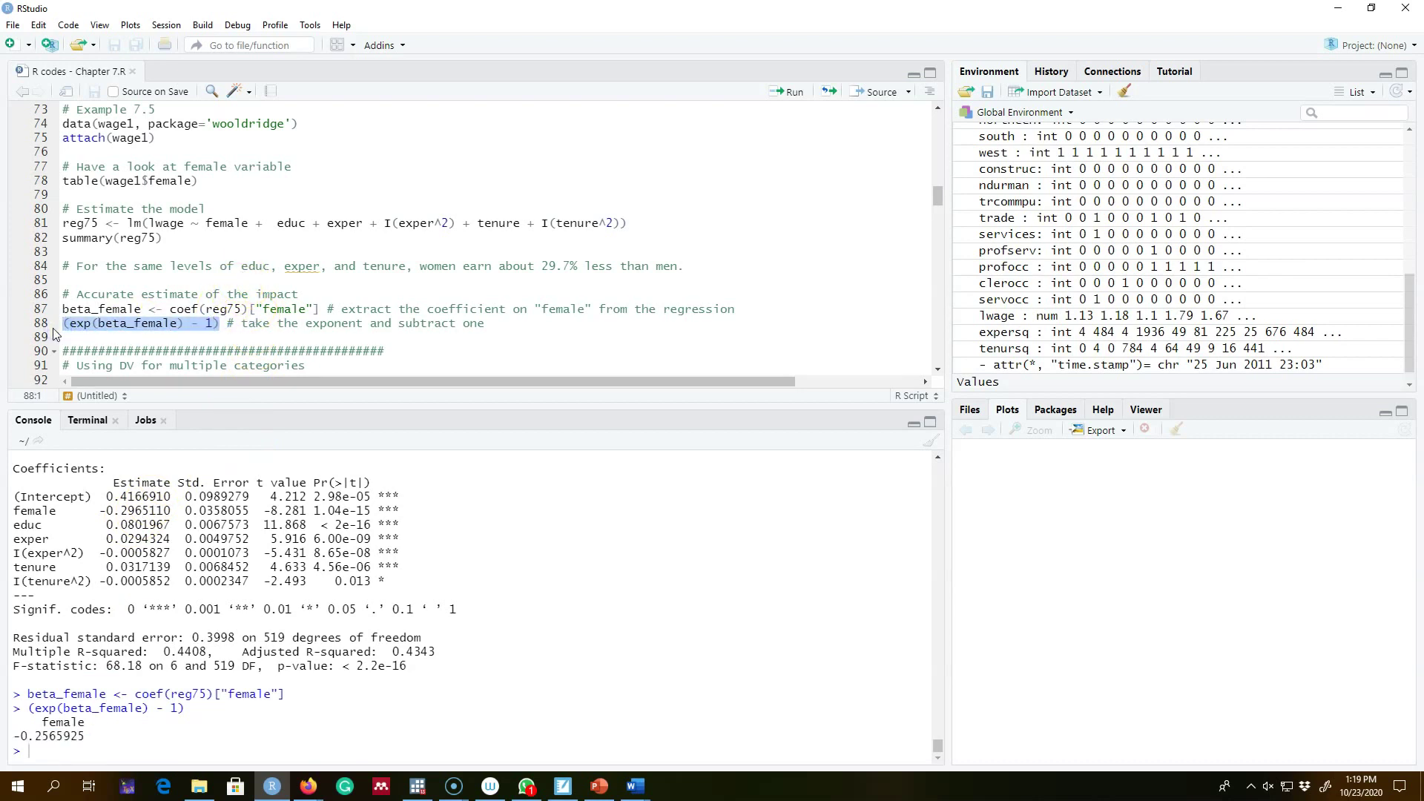
Step: Select the Example 7.6 data(wage1, package='wooldridge') loading lines
scroll(280, 285, down, 7)
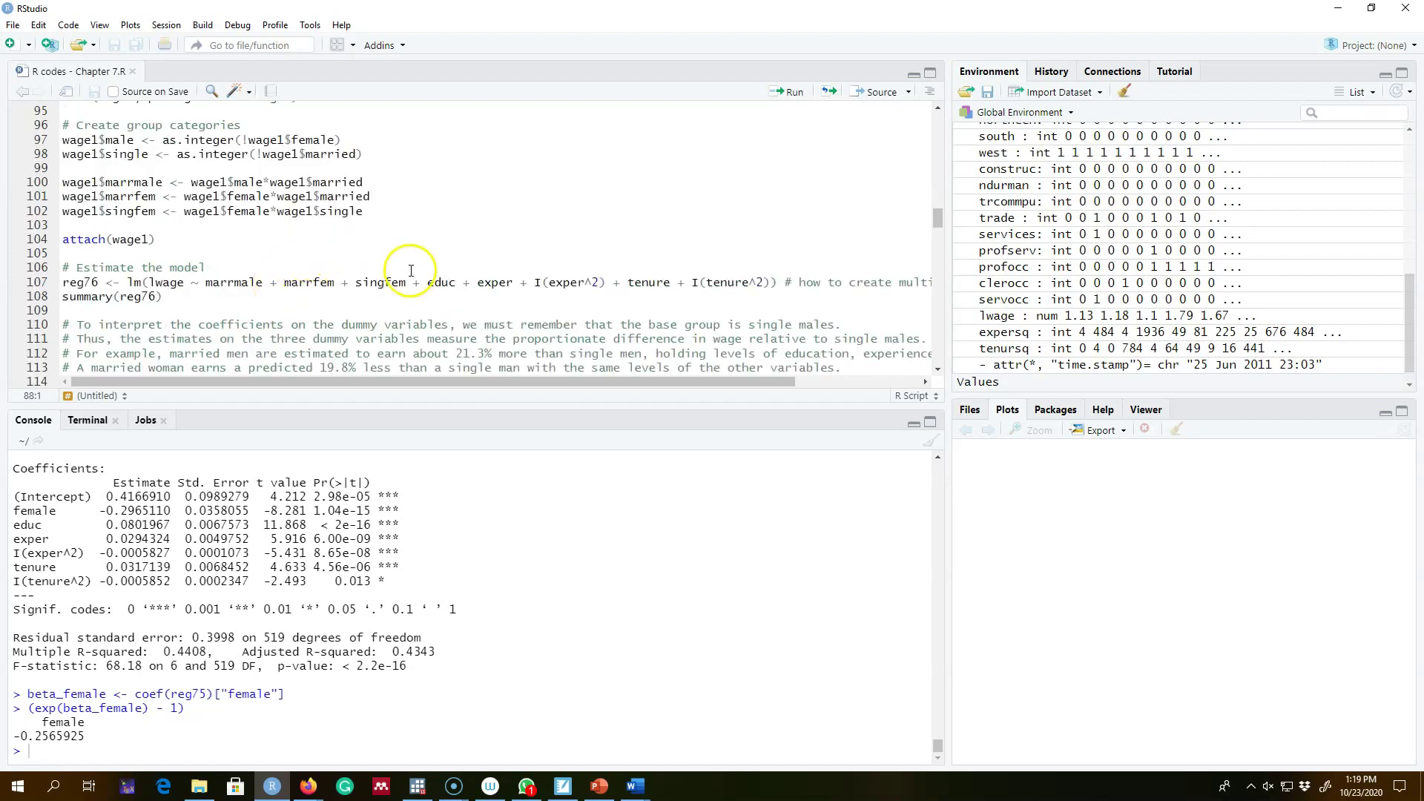
scroll(405, 234, up, 1)
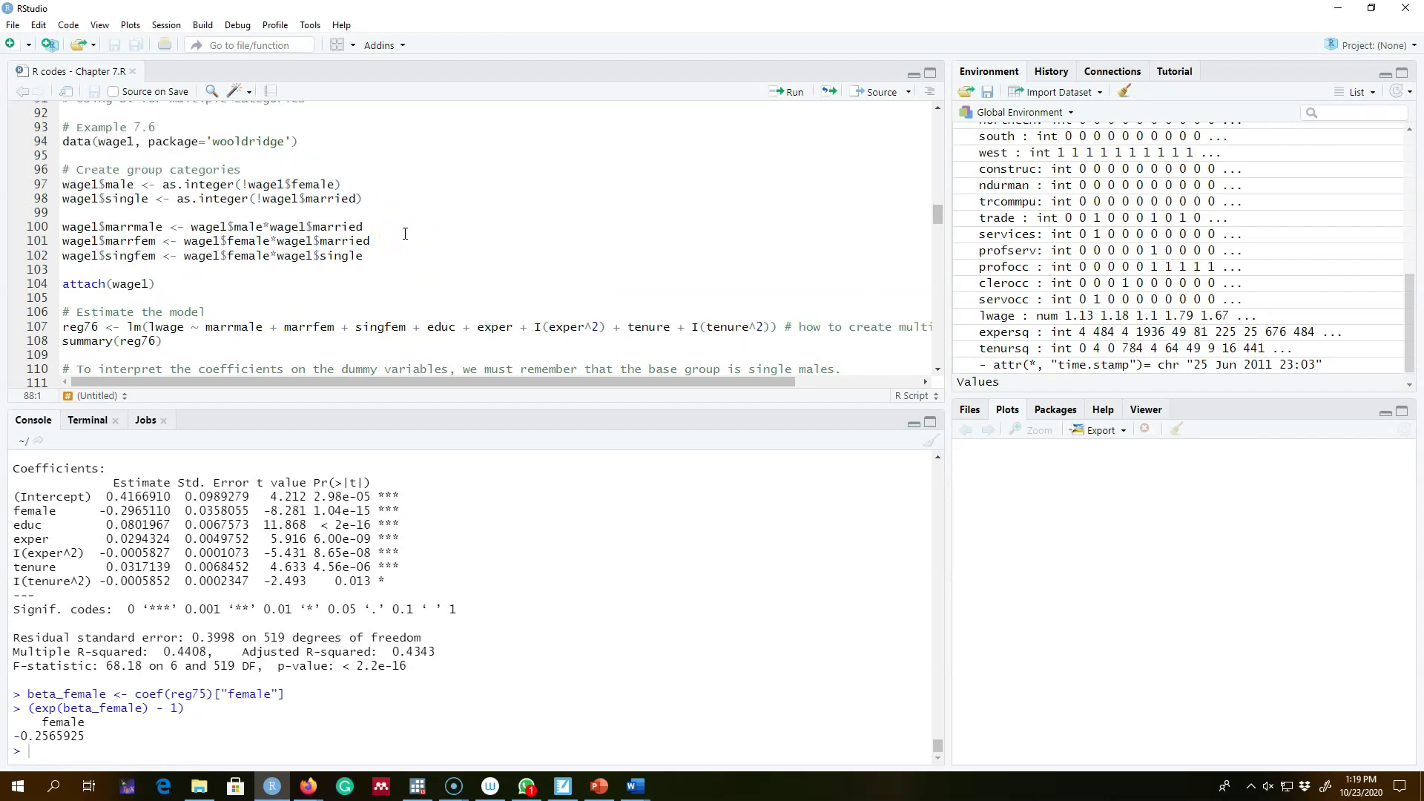
scroll(380, 221, up, 2)
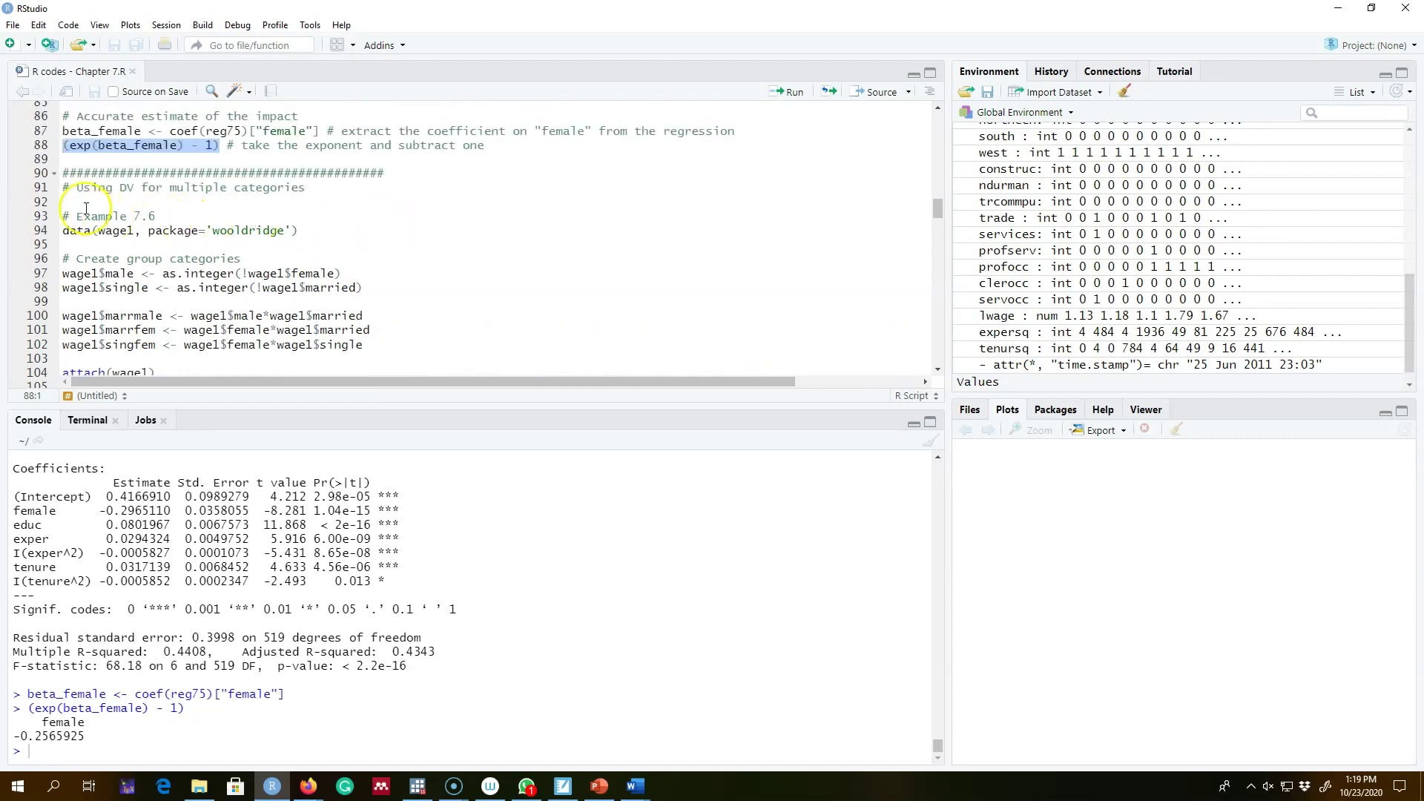
drag(86, 208, 296, 247)
Step: Reload wage1 and run wage1$male <- as.integer(!wage1$female), giving 25 variables
click(792, 91)
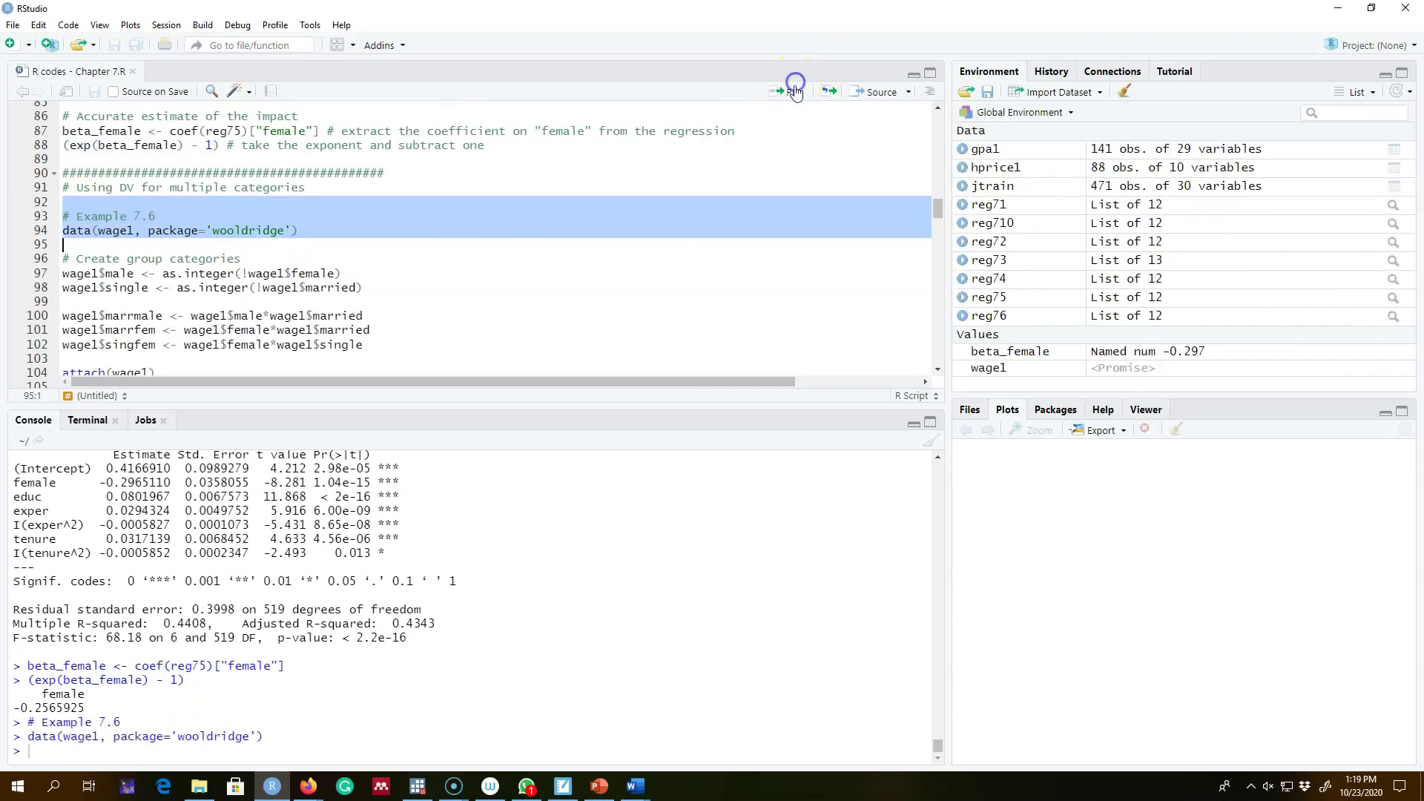
scroll(325, 241, down, 1)
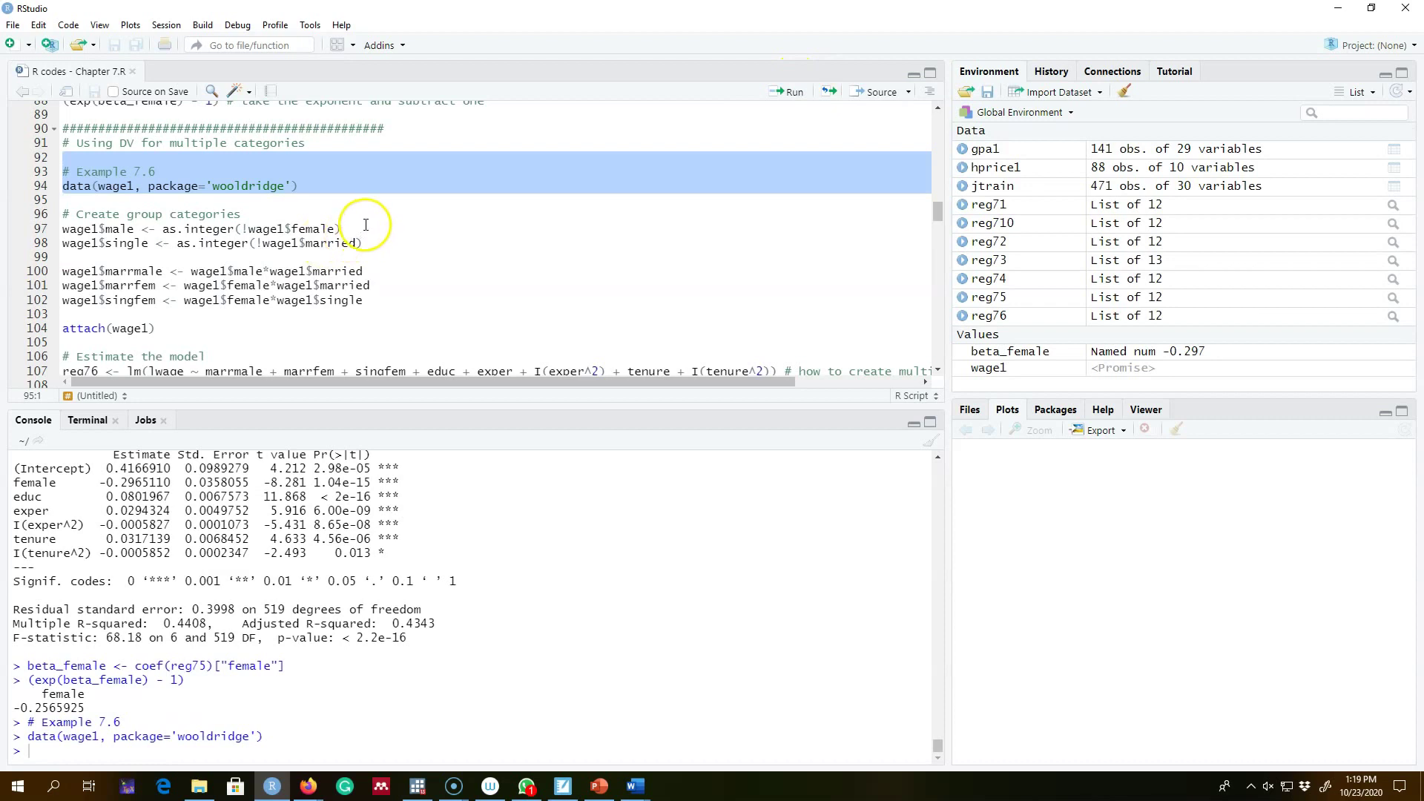
drag(350, 233, 39, 236)
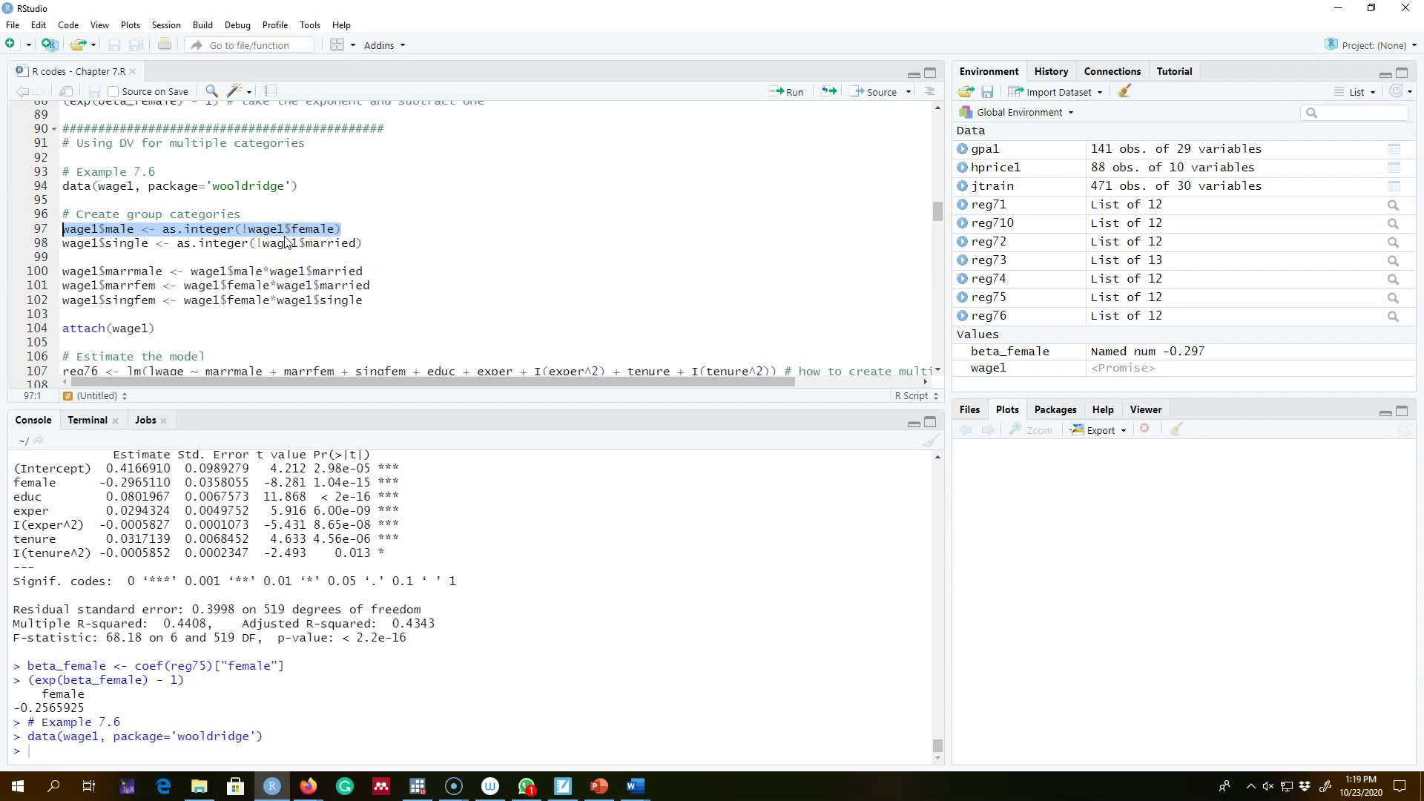
drag(335, 230, 242, 230)
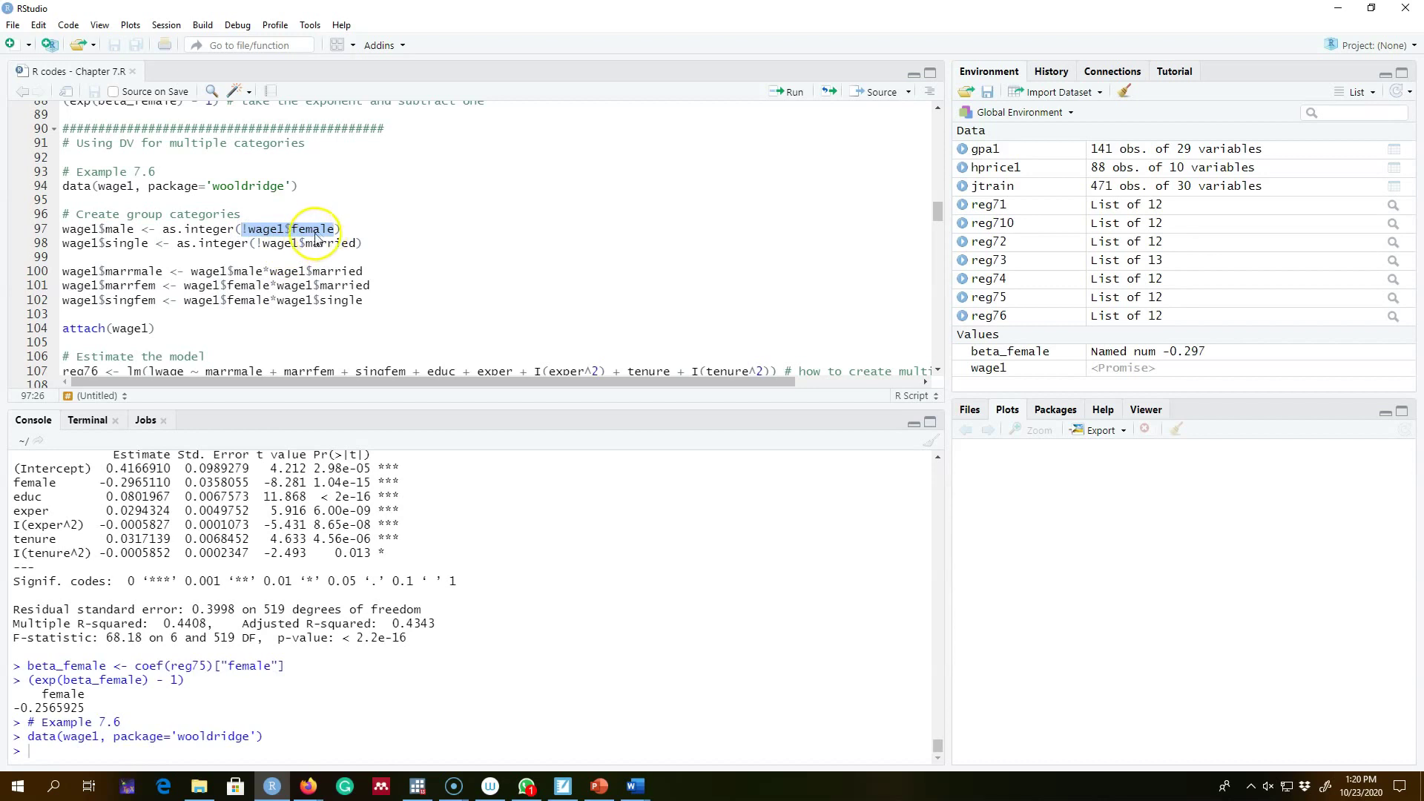
click(249, 230)
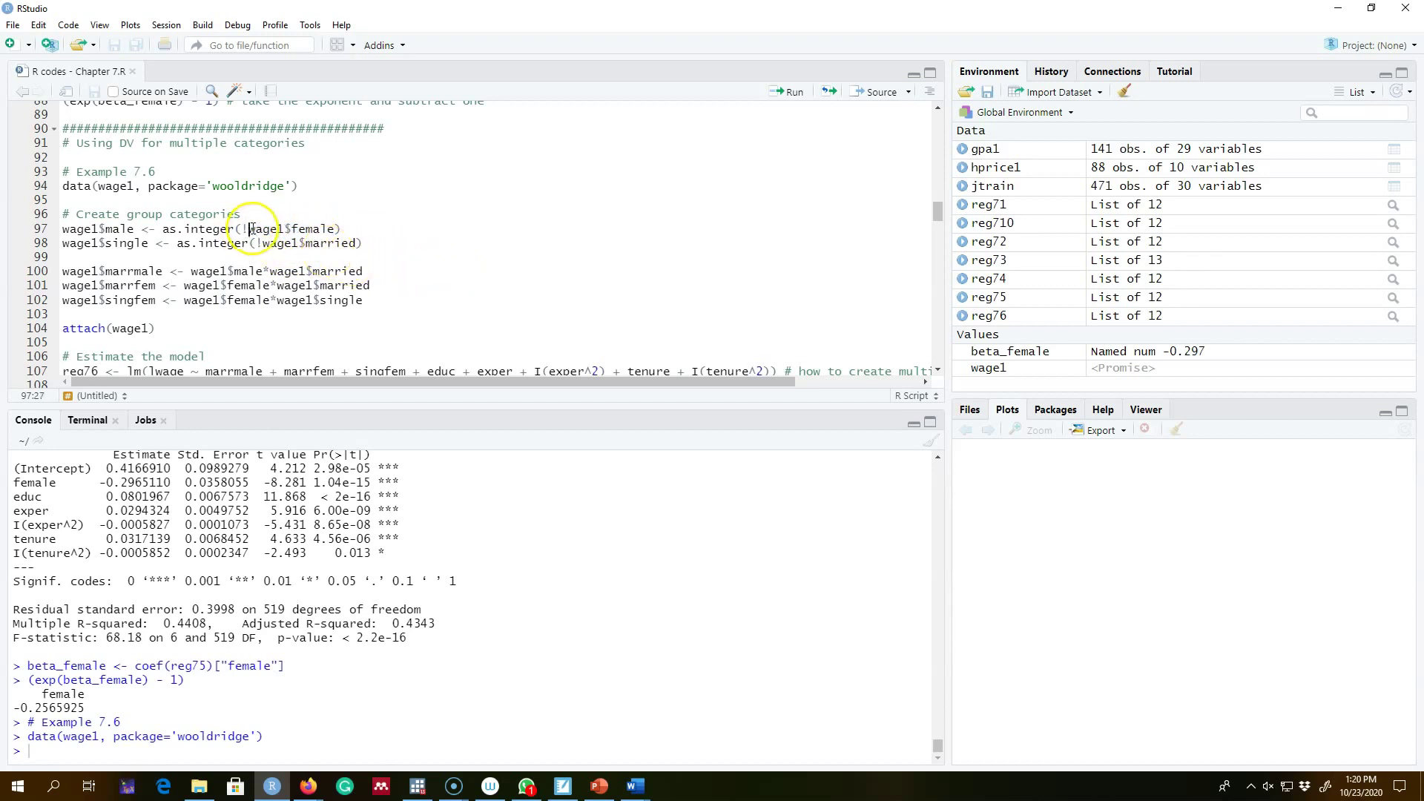
double_click(314, 230)
click(247, 229)
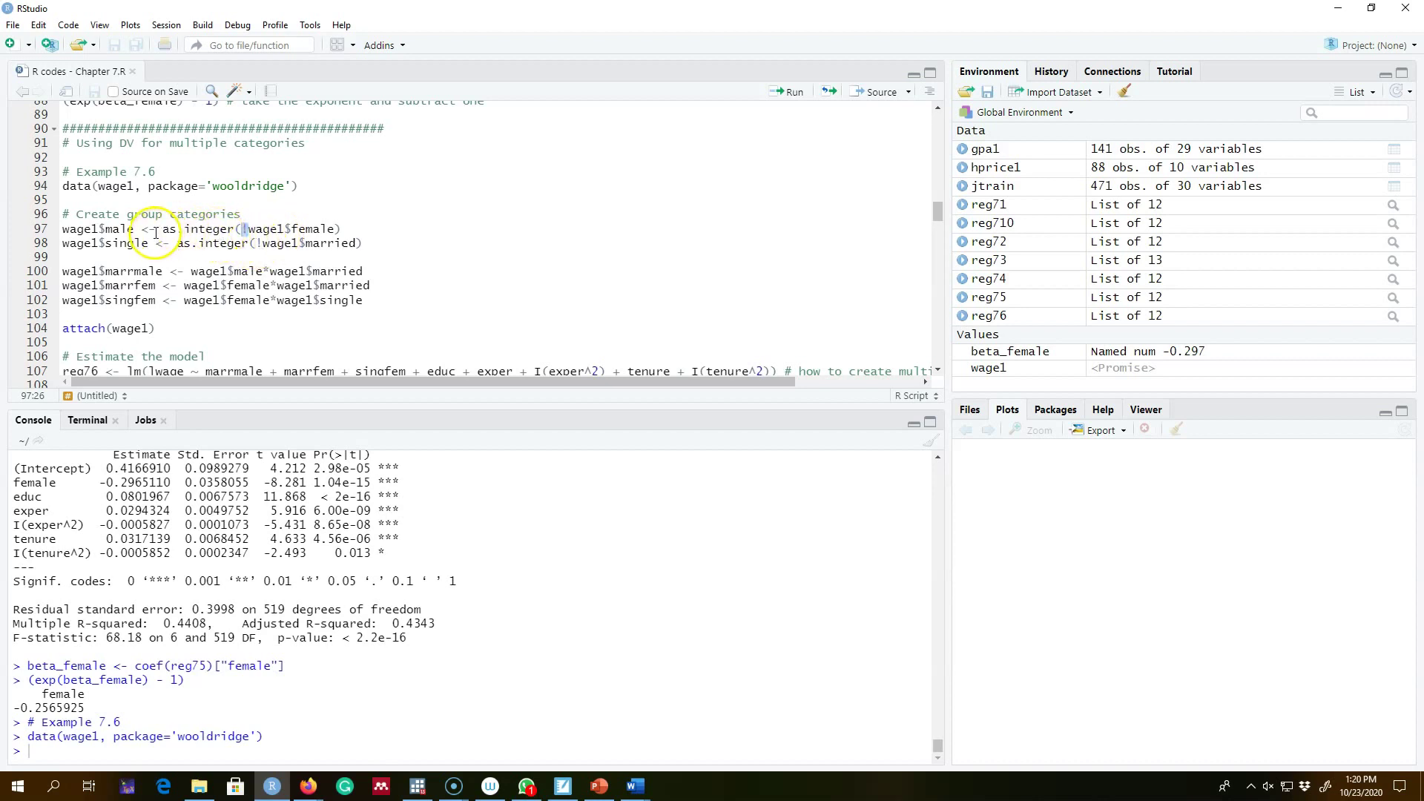
click(39, 230)
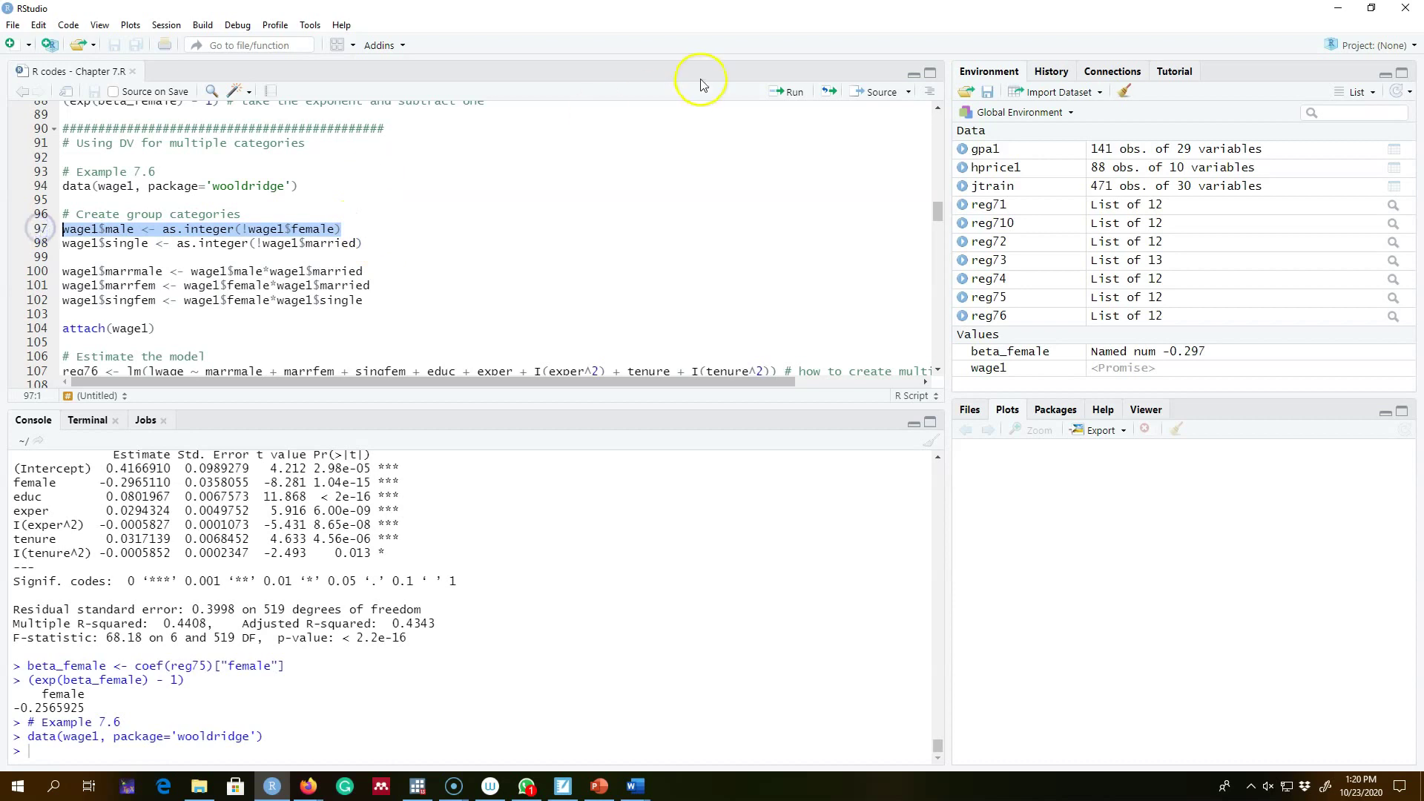
click(788, 91)
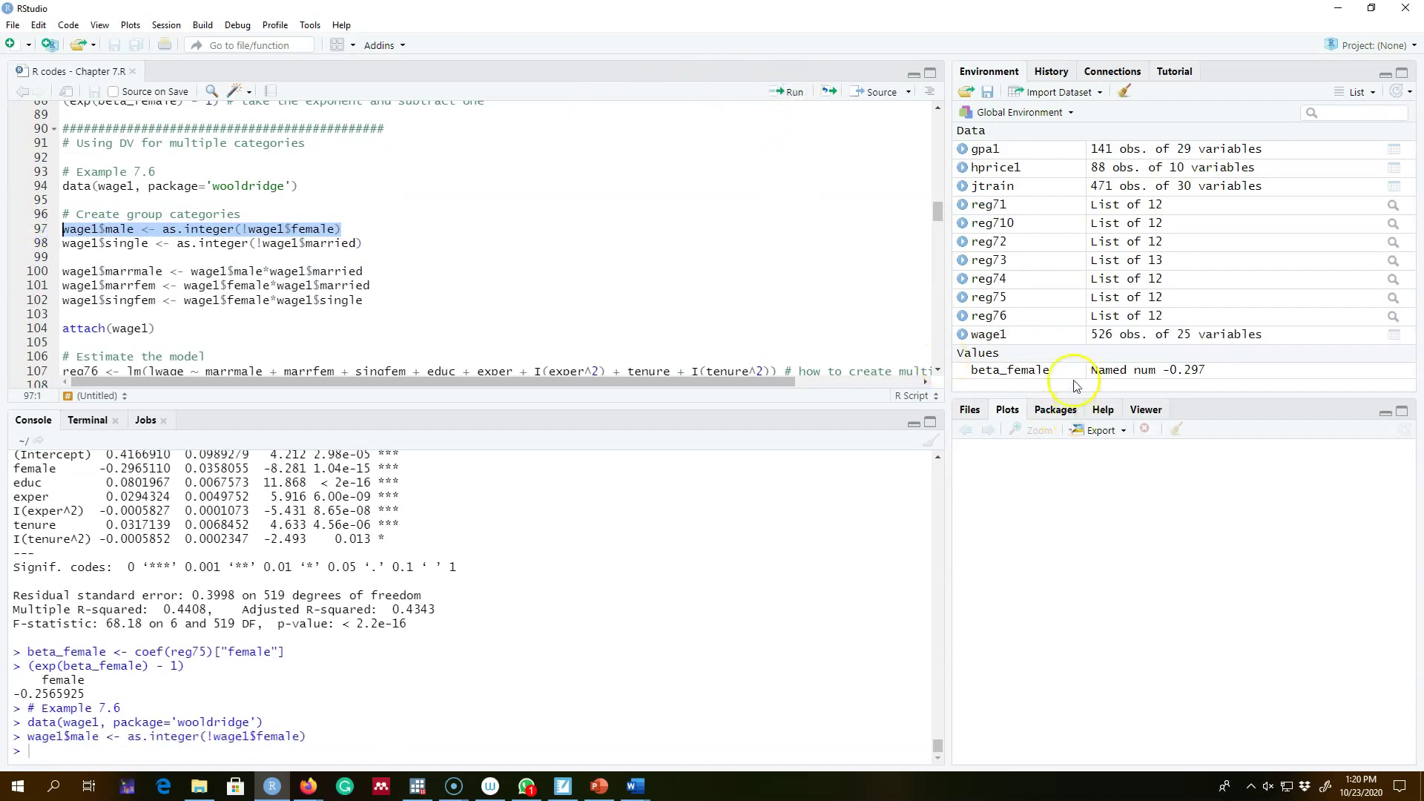
click(1128, 339)
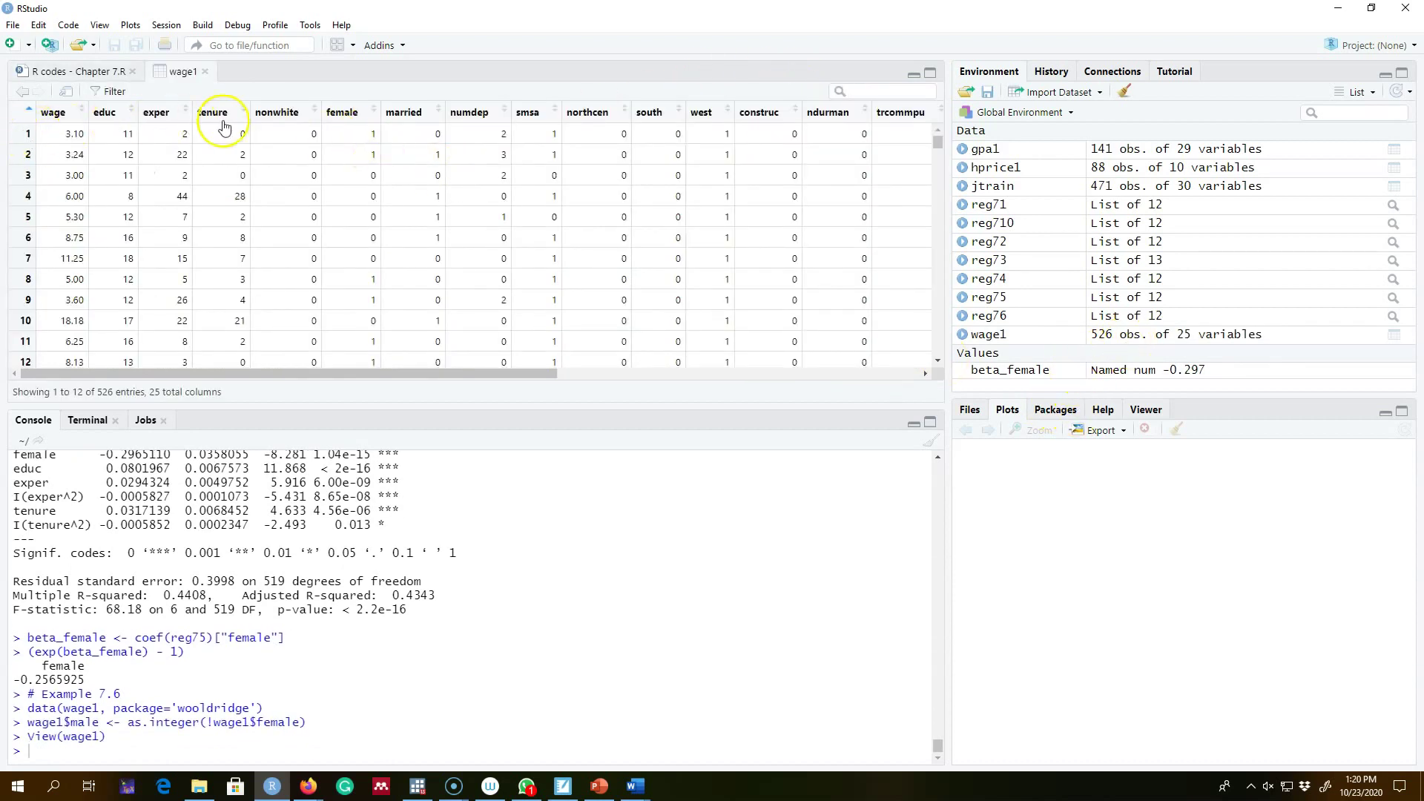
double_click(373, 134)
drag(528, 373, 464, 377)
click(922, 181)
double_click(373, 175)
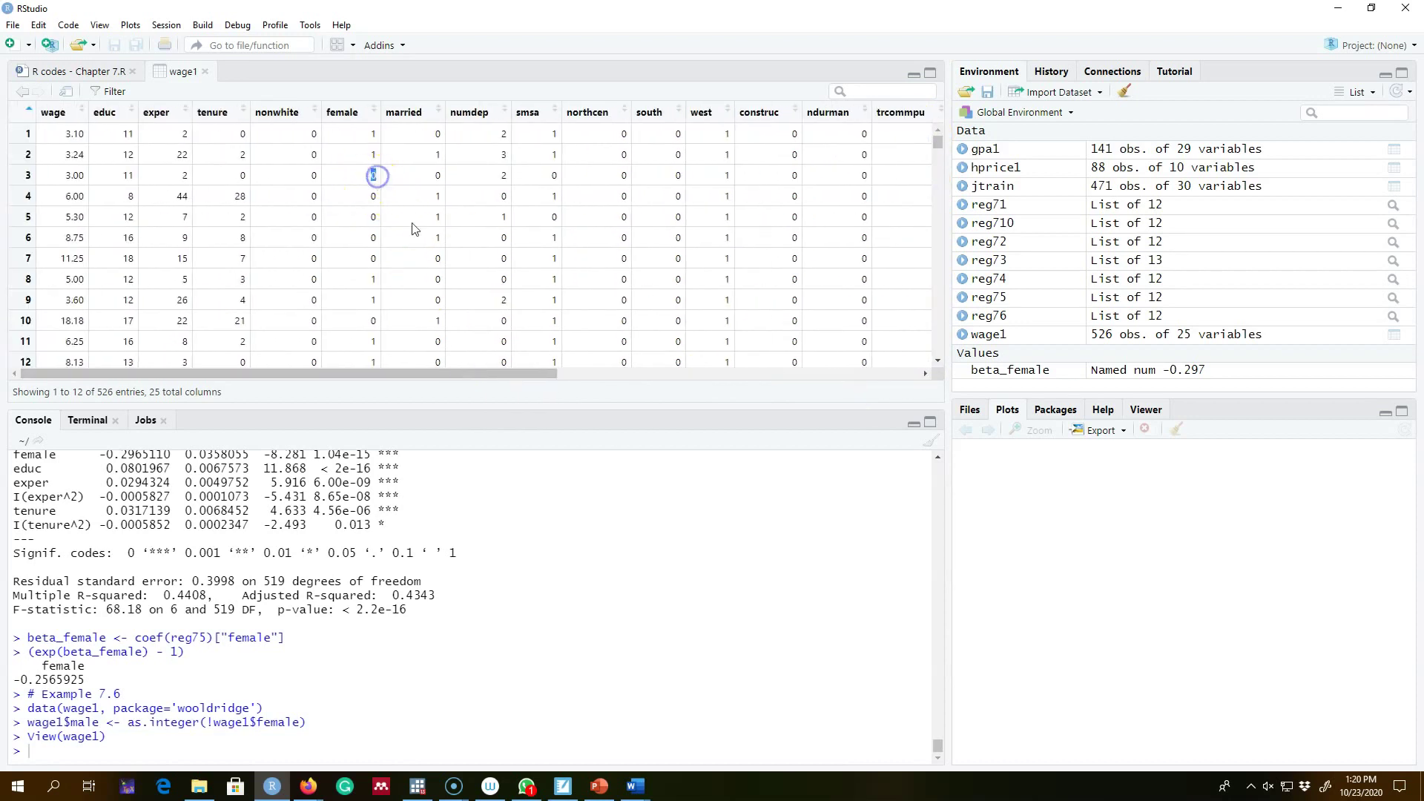
click(205, 71)
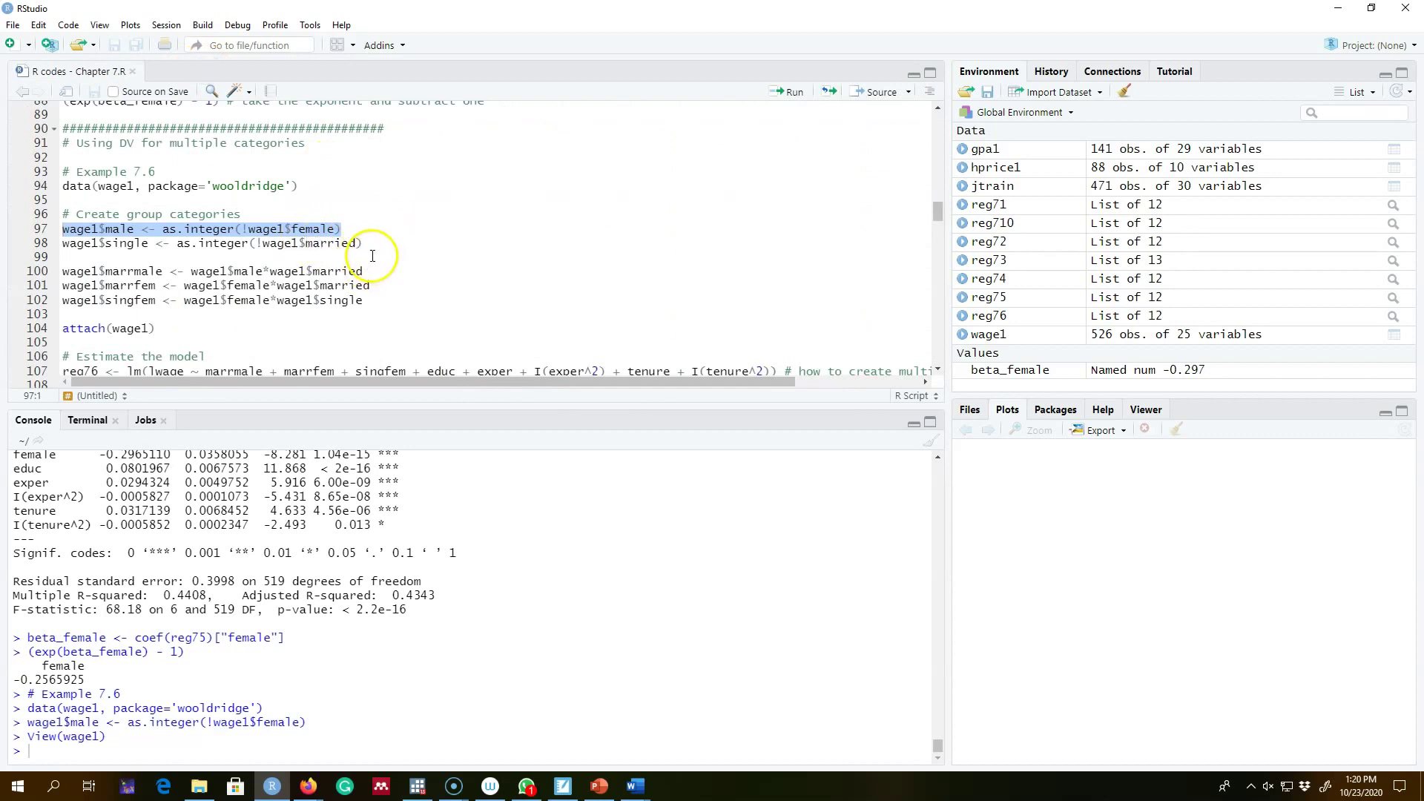
Step: Run line 98 to create the single dummy in wage1
drag(367, 243, 39, 244)
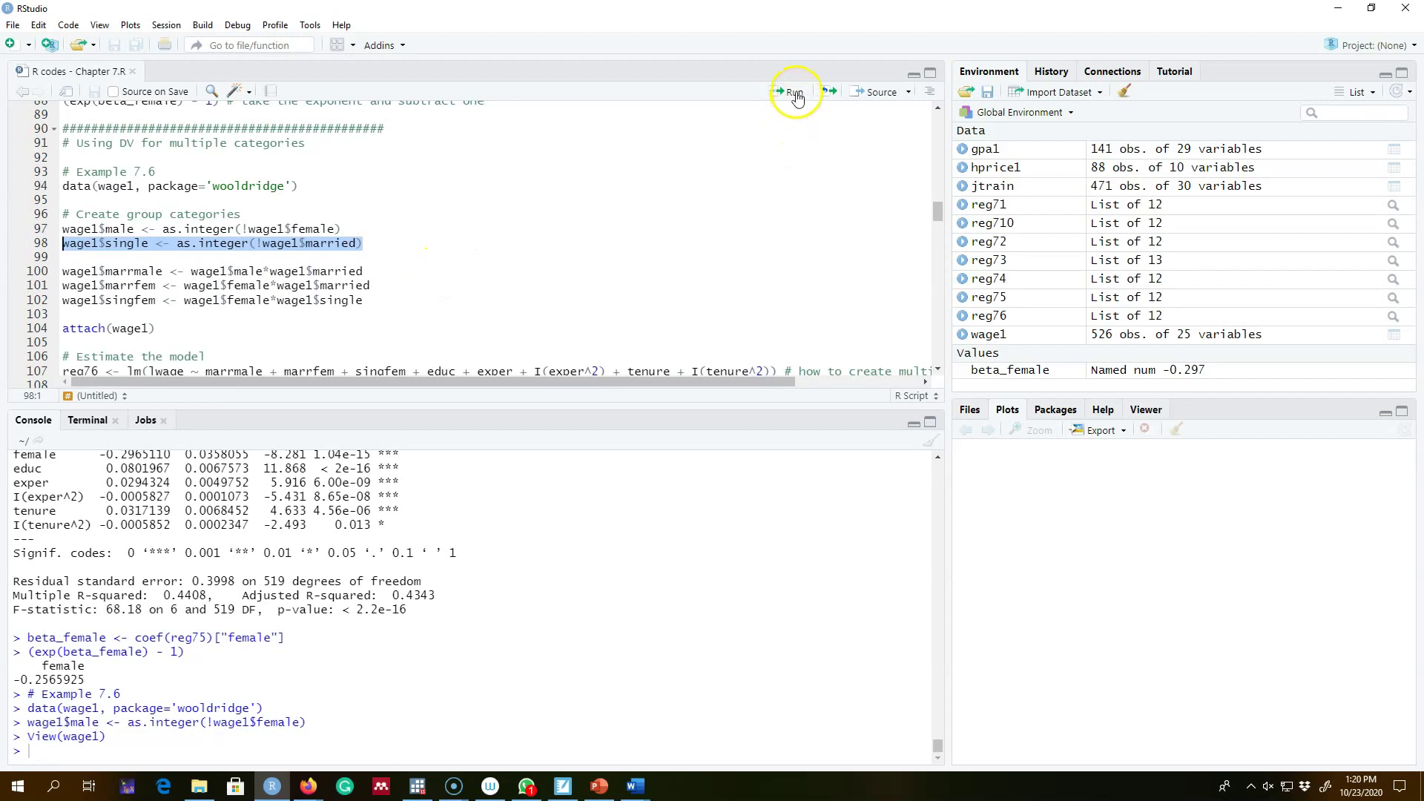
click(795, 95)
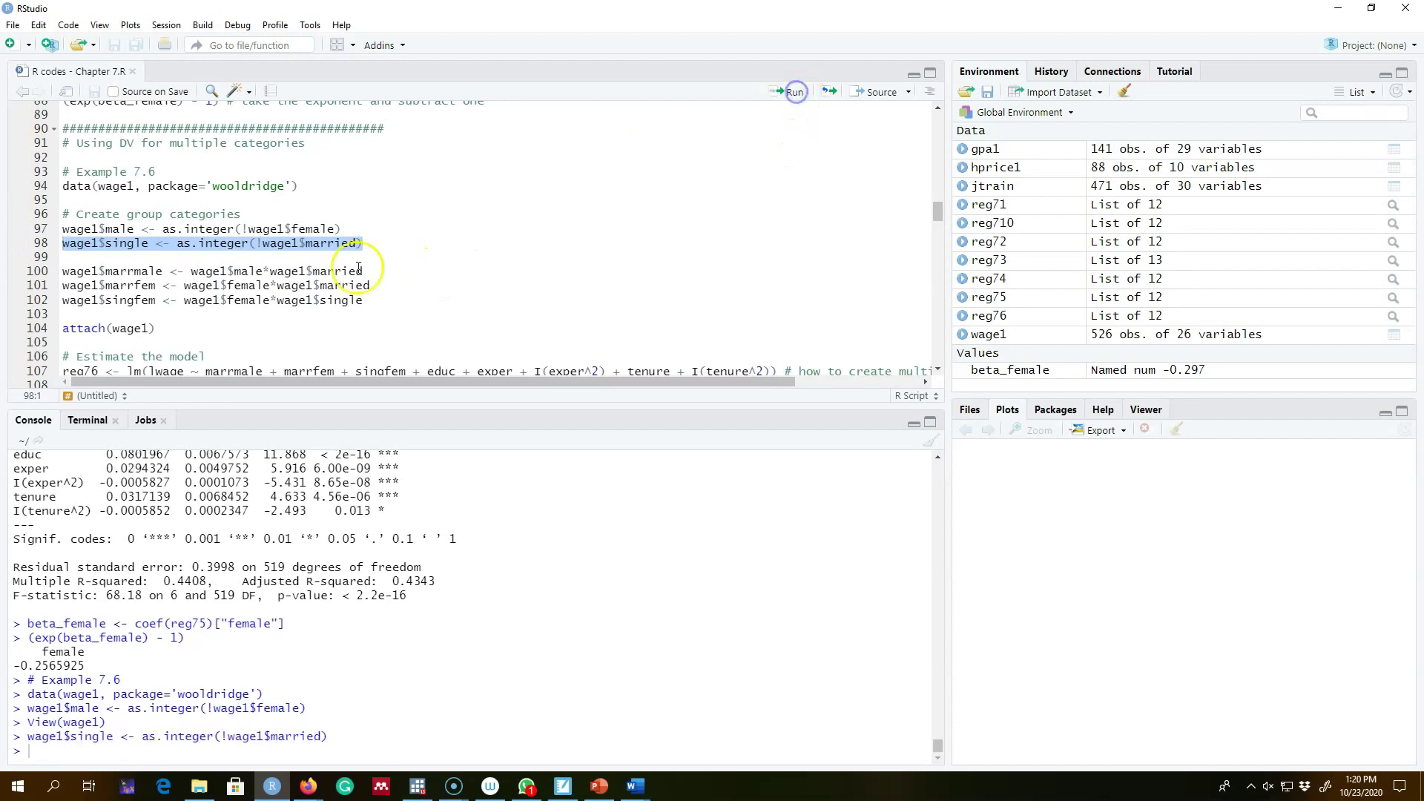
click(263, 247)
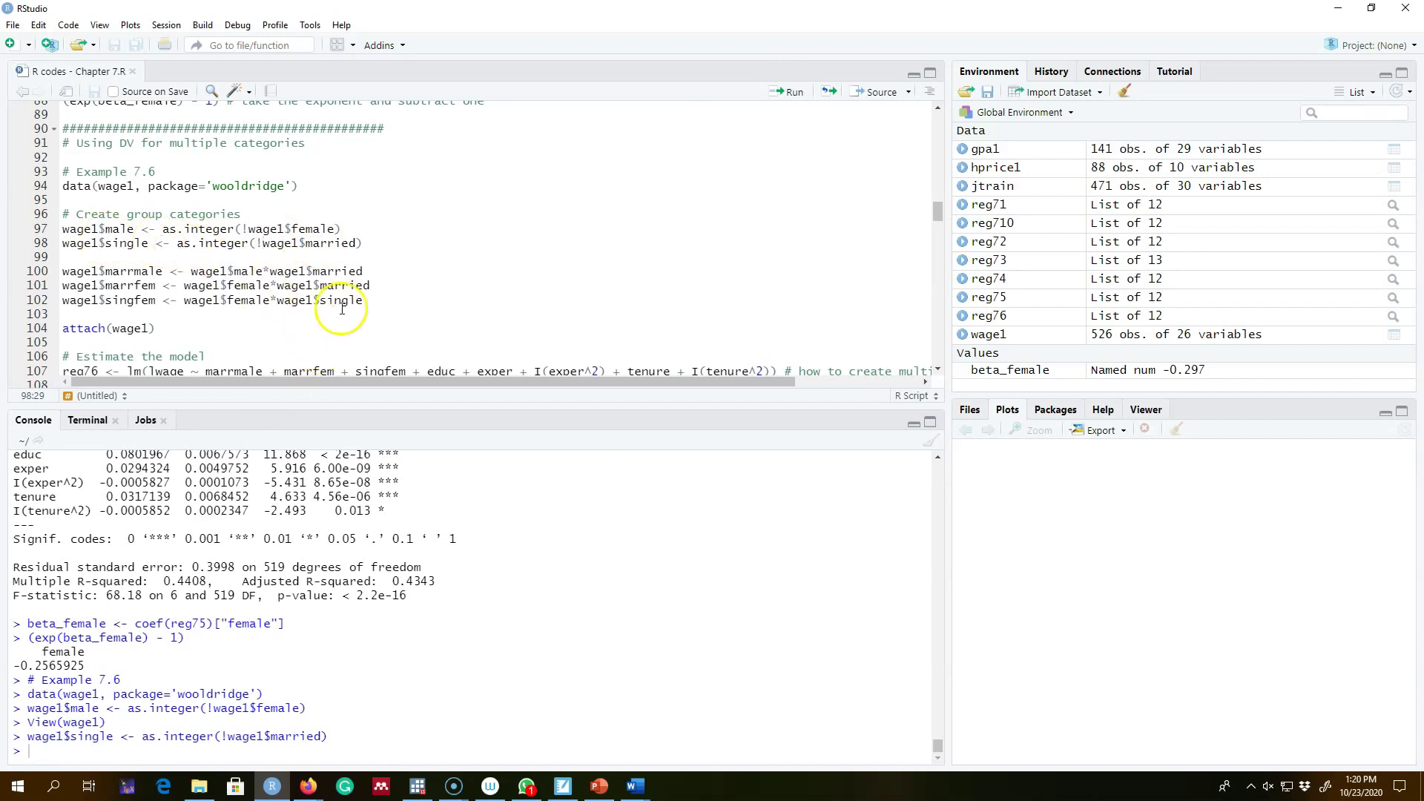
Step: Create the marrmale, marrfem and singfem dummies, bringing wage1 to 29 variables
scroll(349, 304, down, 1)
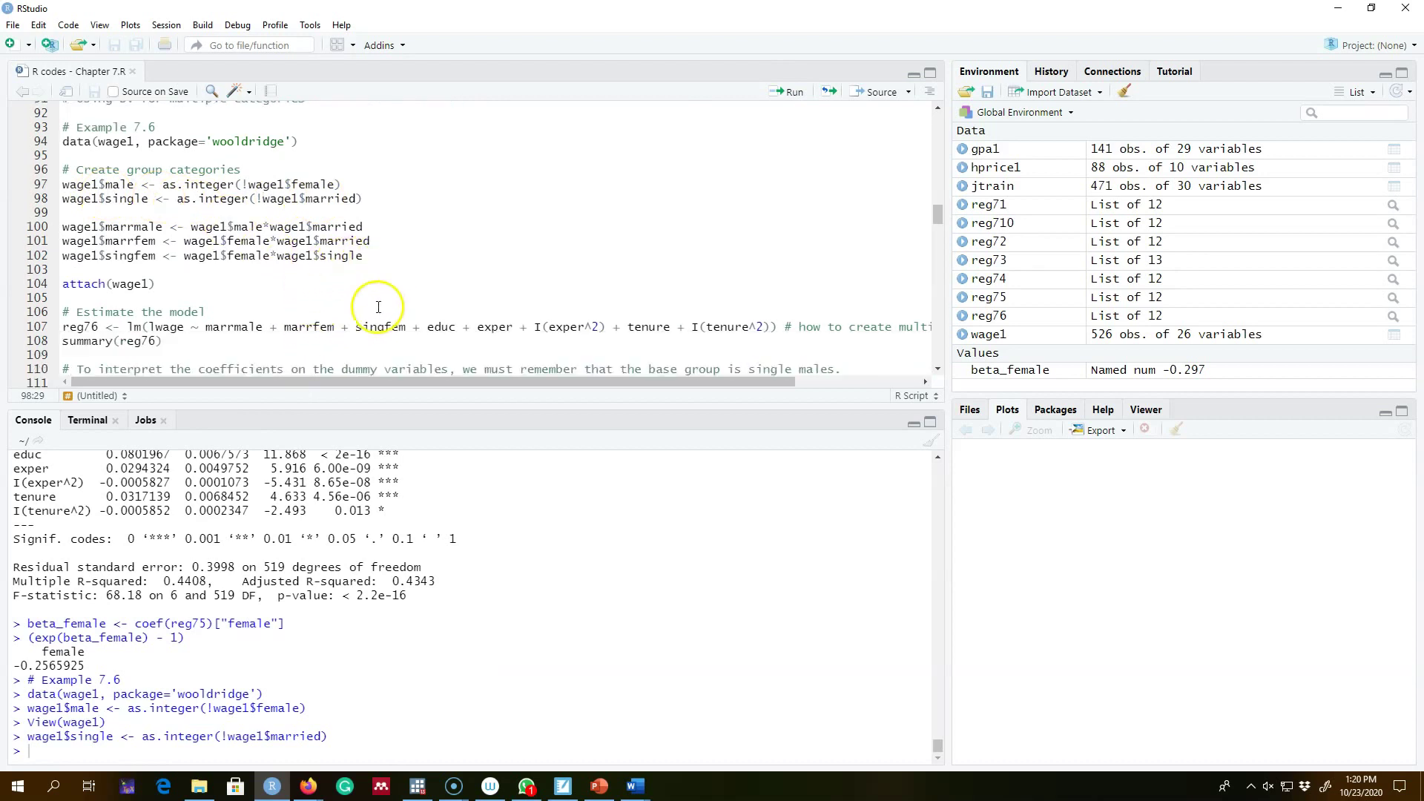
double_click(132, 227)
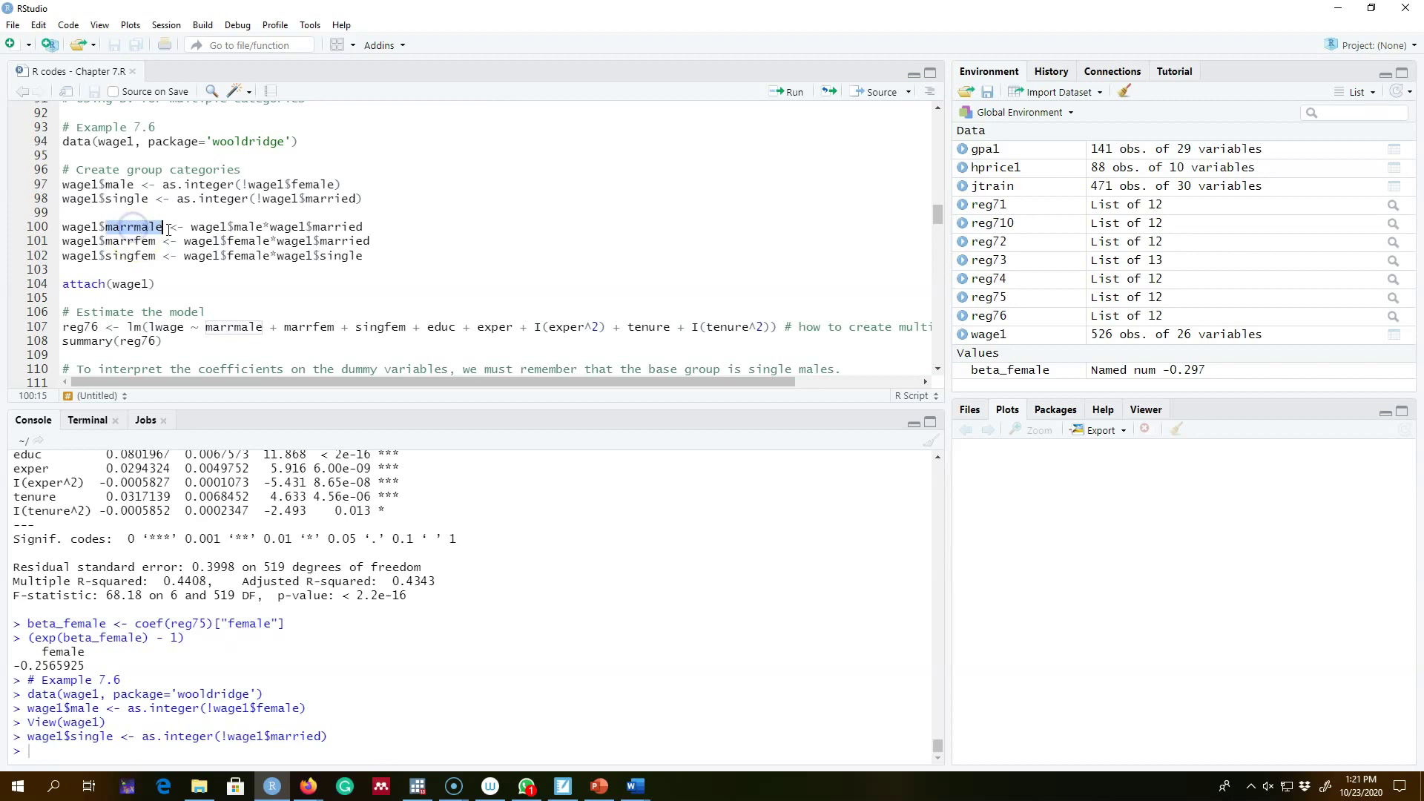
double_click(135, 241)
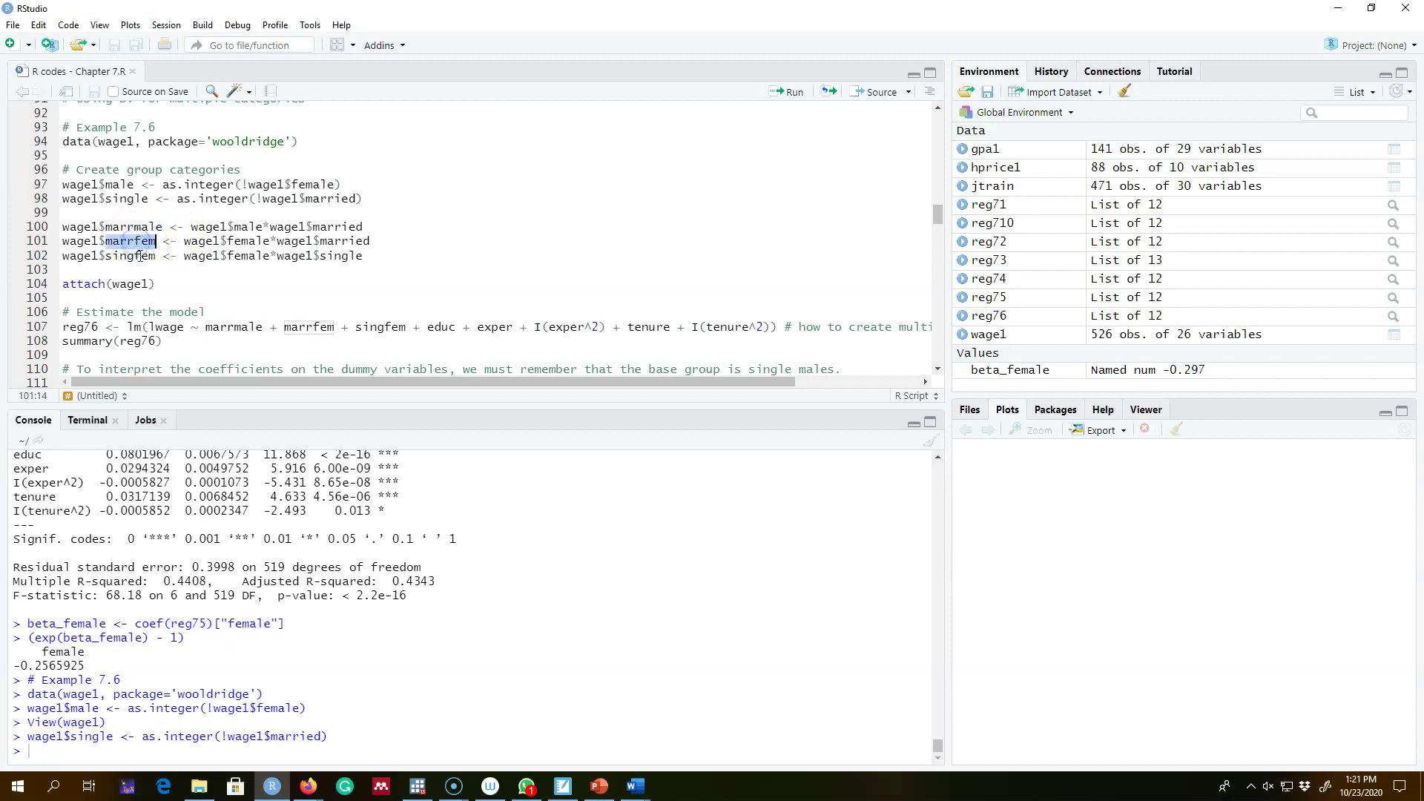
double_click(135, 255)
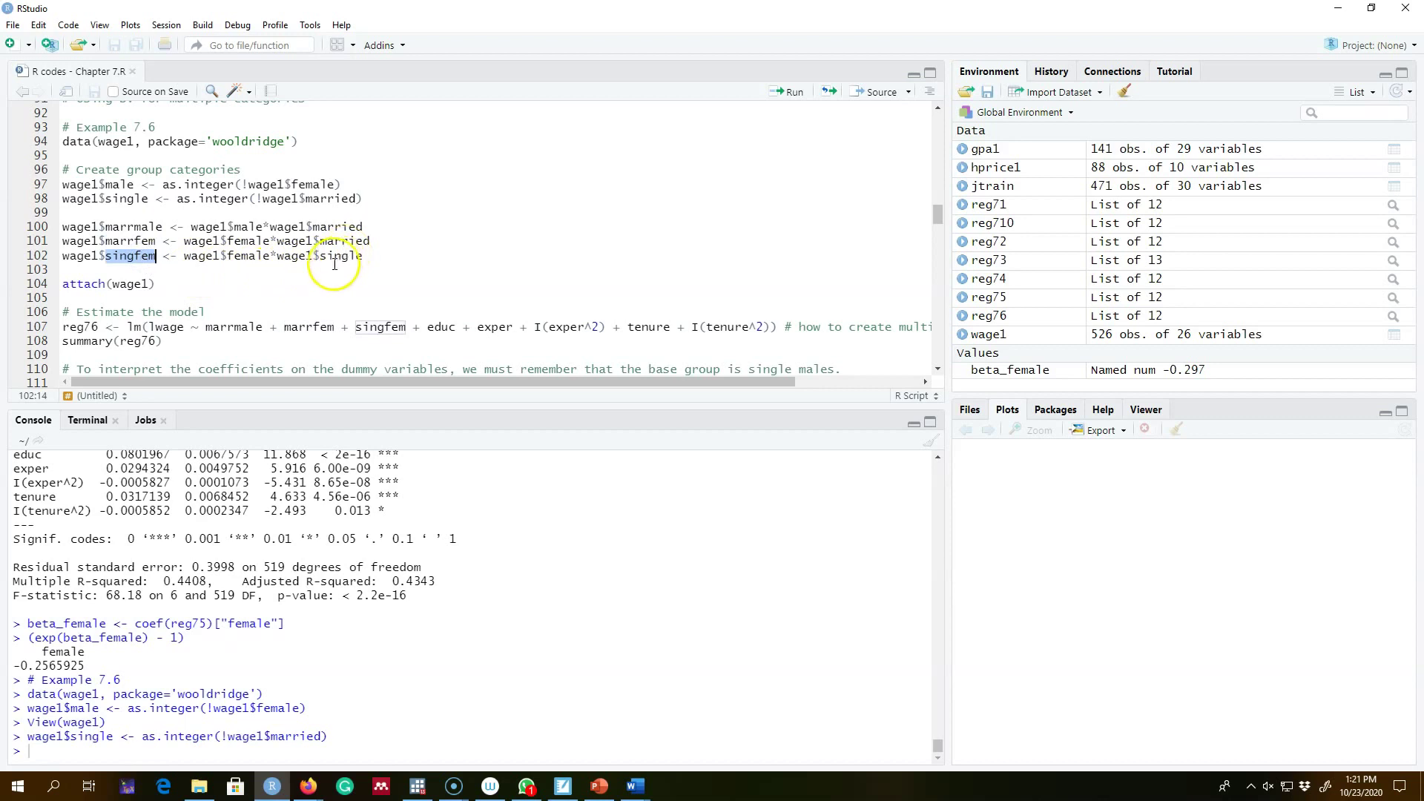
click(378, 257)
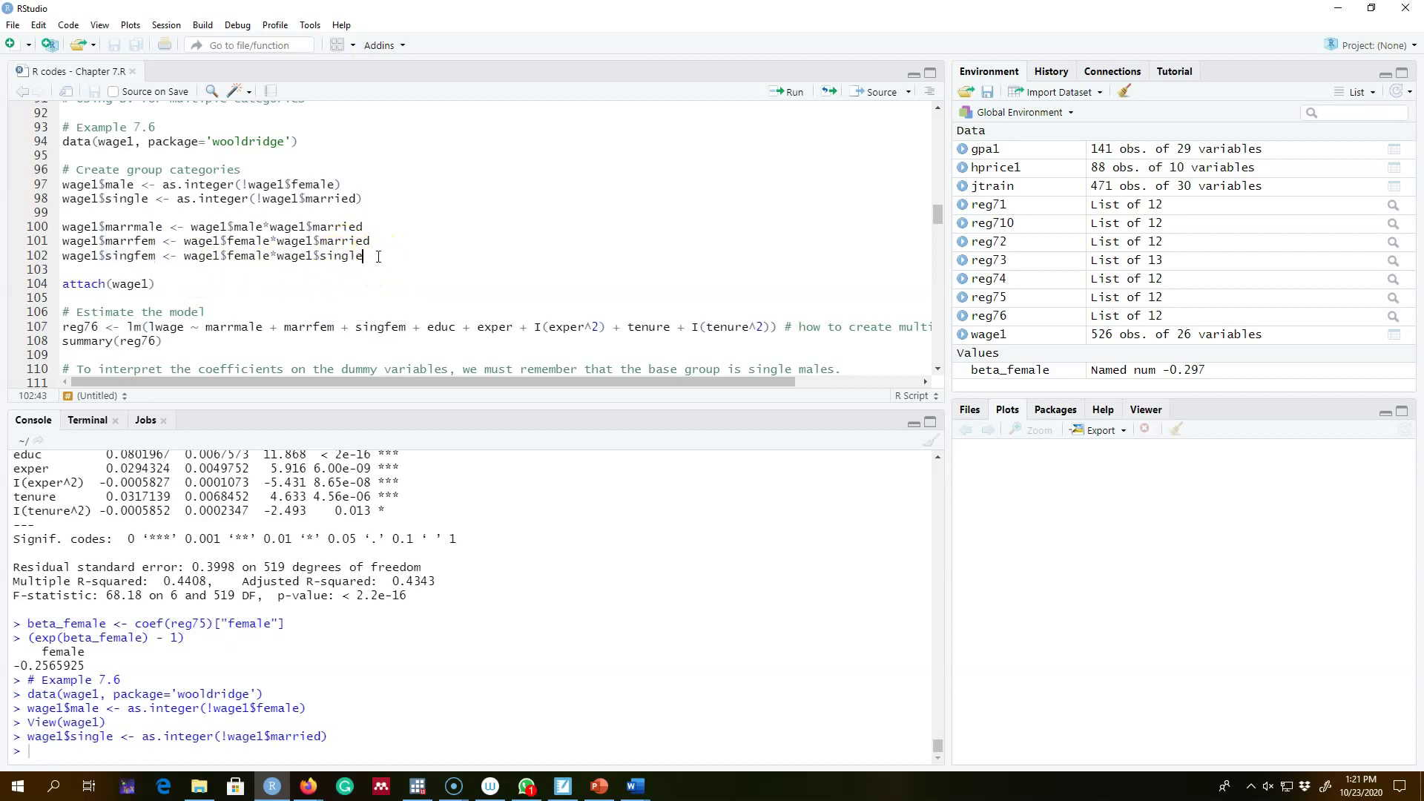
click(383, 262)
double_click(386, 259)
drag(385, 258, 191, 250)
key(ctrl+Return)
scroll(254, 293, down, 2)
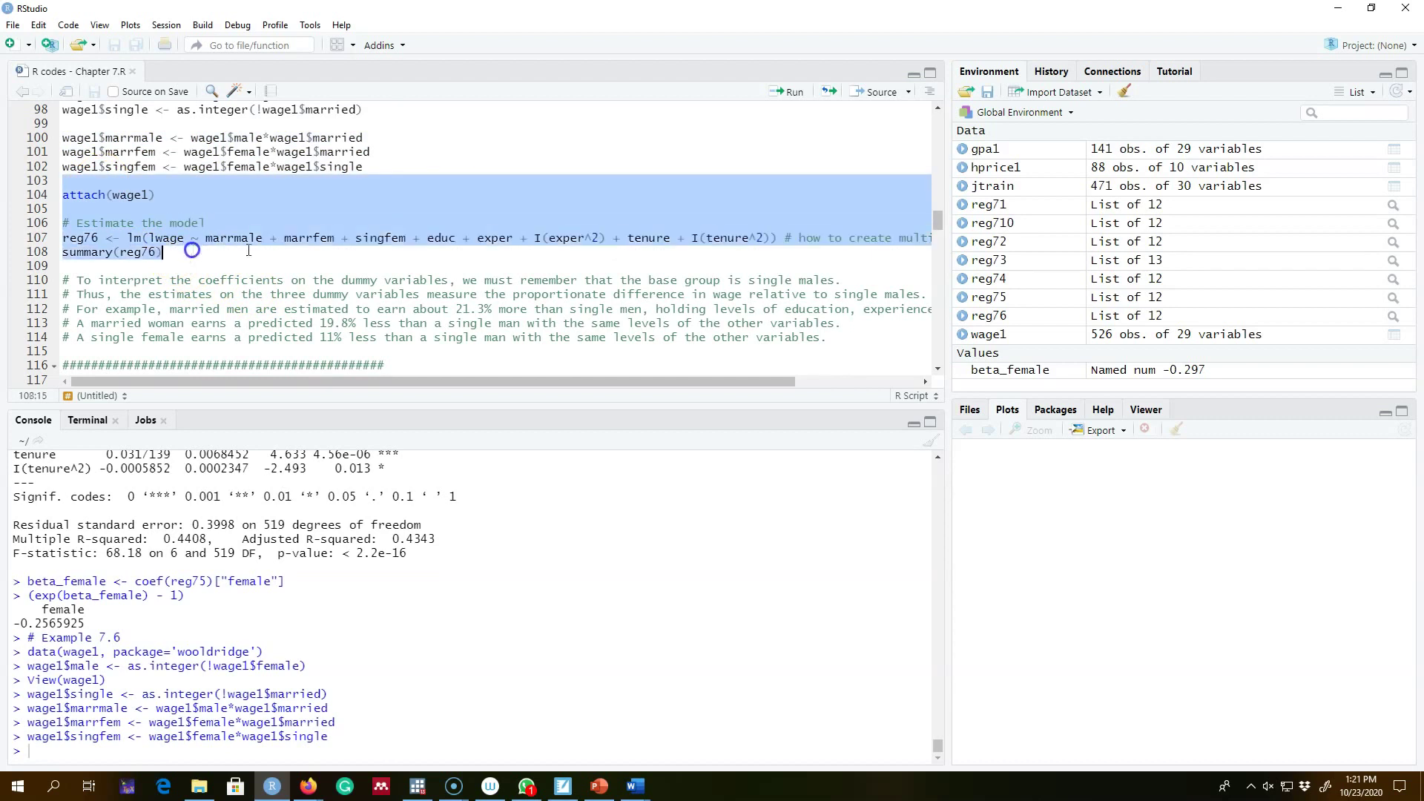
Step: Run reg76 and widen the editor; marrmale 0.2126757, marrfem -0.1982676, singfem -0.1103502
click(789, 91)
drag(947, 305, 1068, 308)
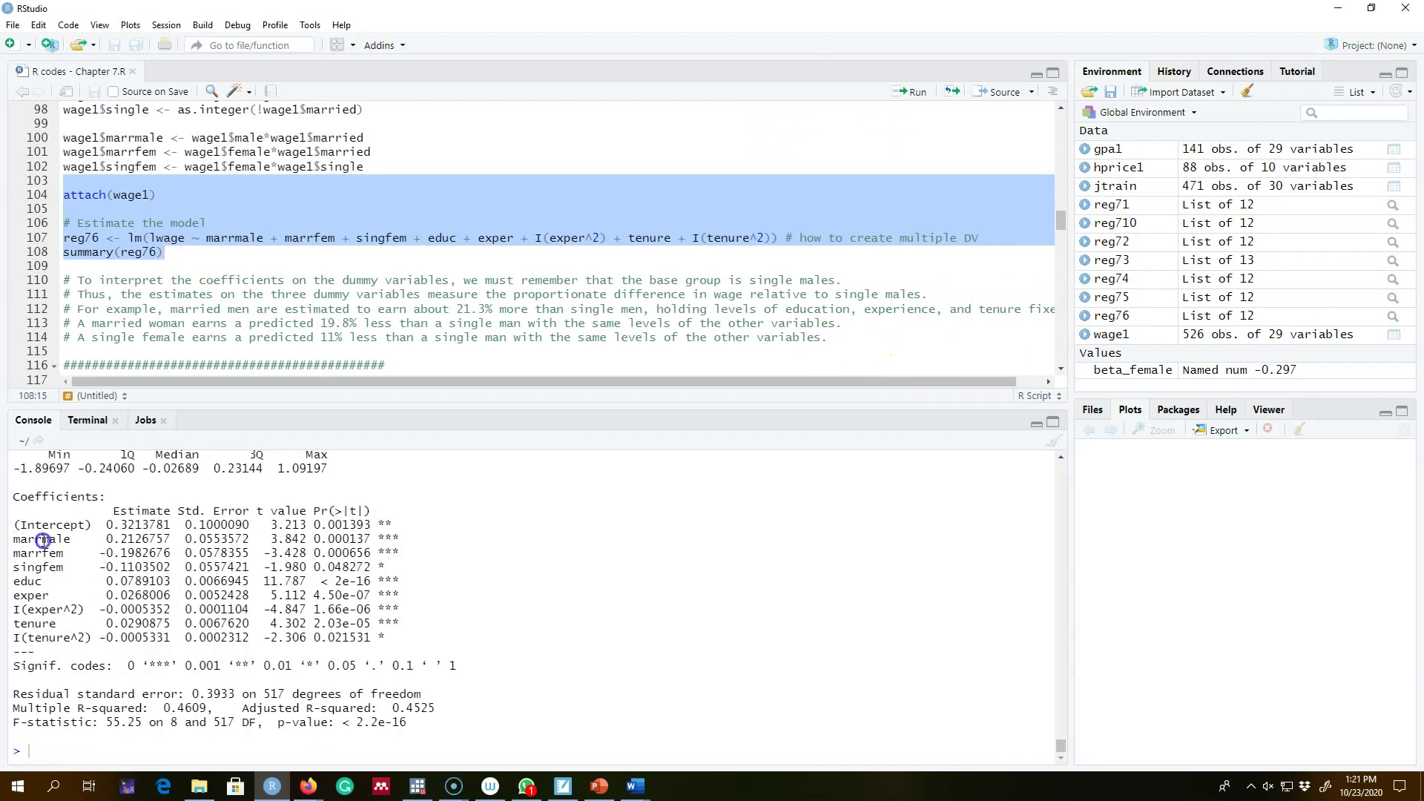
drag(392, 567, 13, 538)
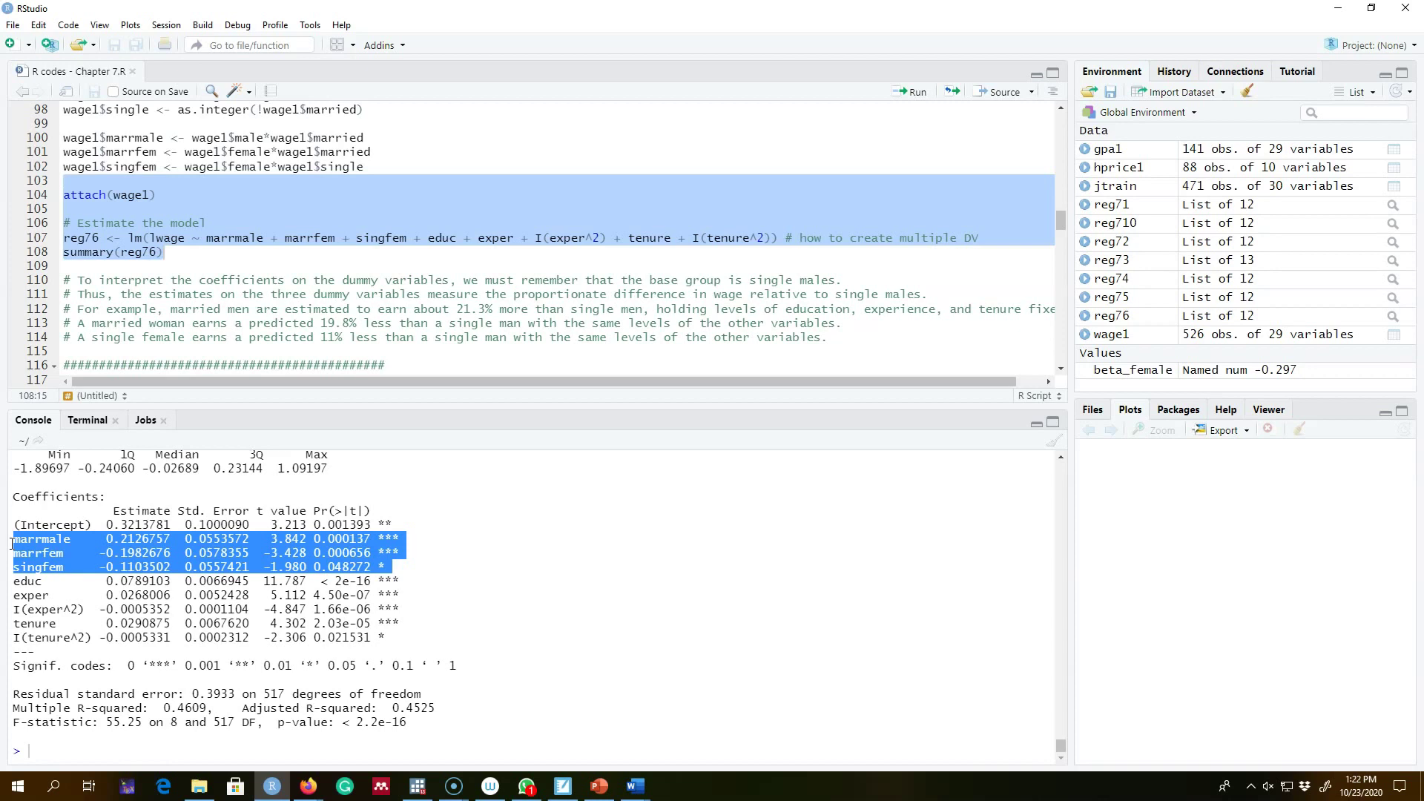
drag(119, 539, 177, 539)
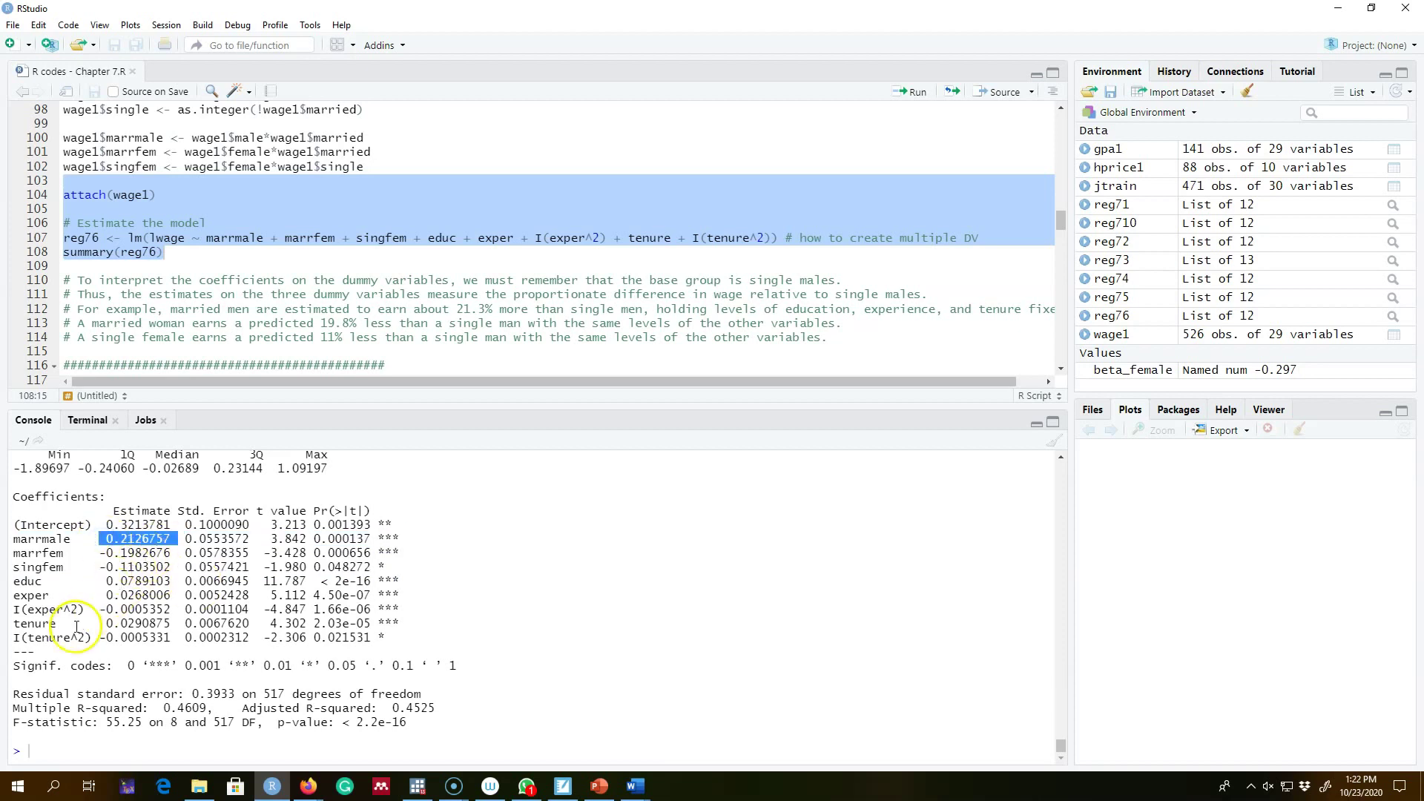
drag(15, 581, 401, 639)
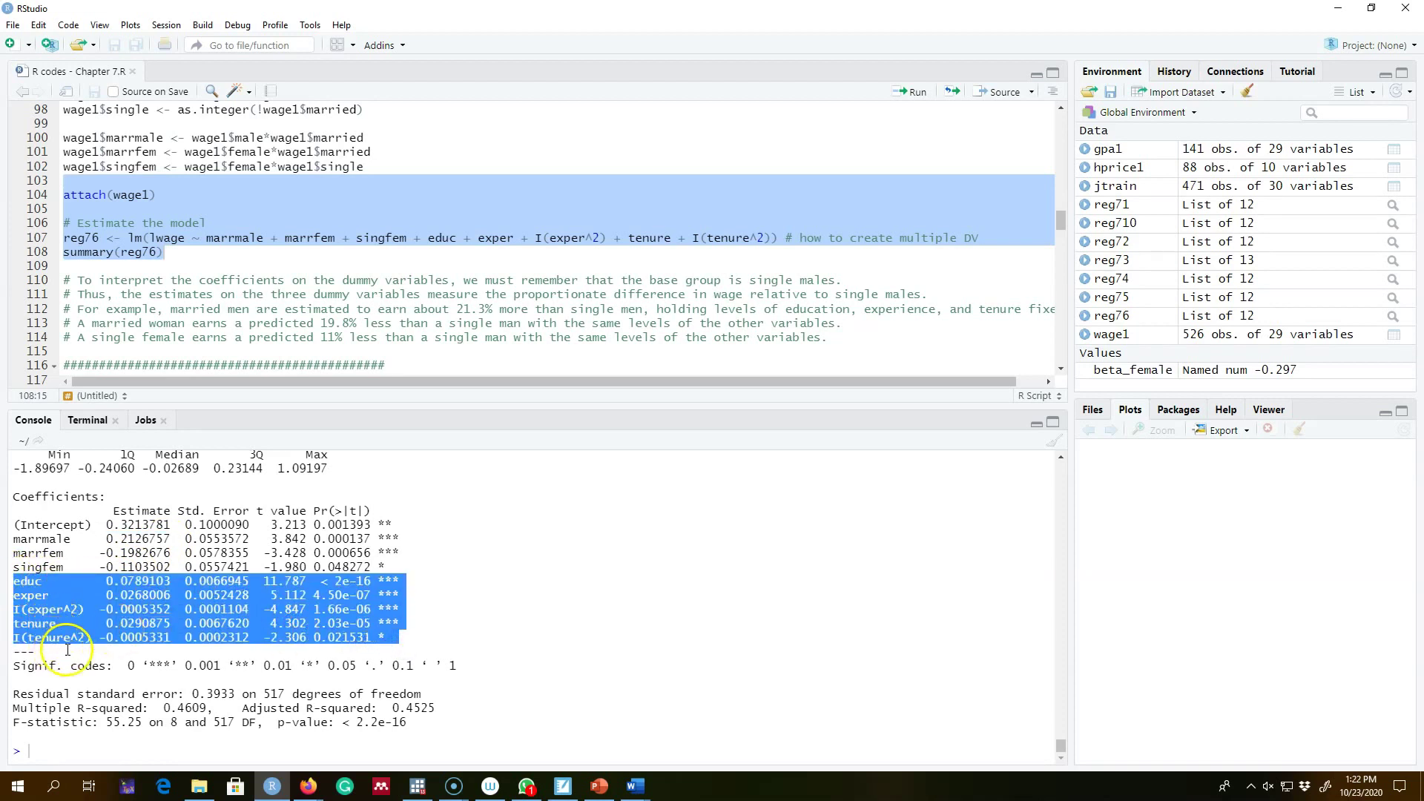
drag(92, 539, 170, 535)
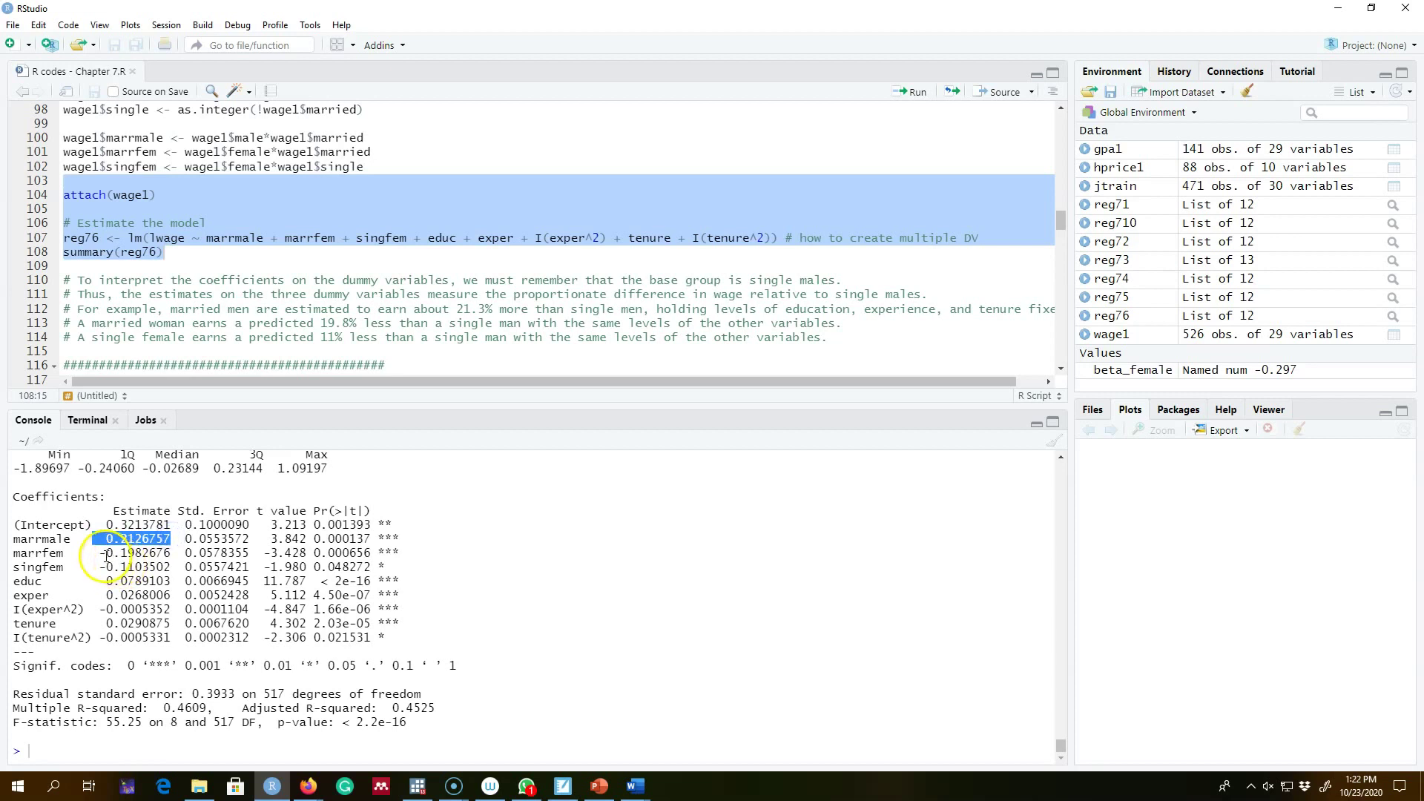
drag(106, 553, 171, 552)
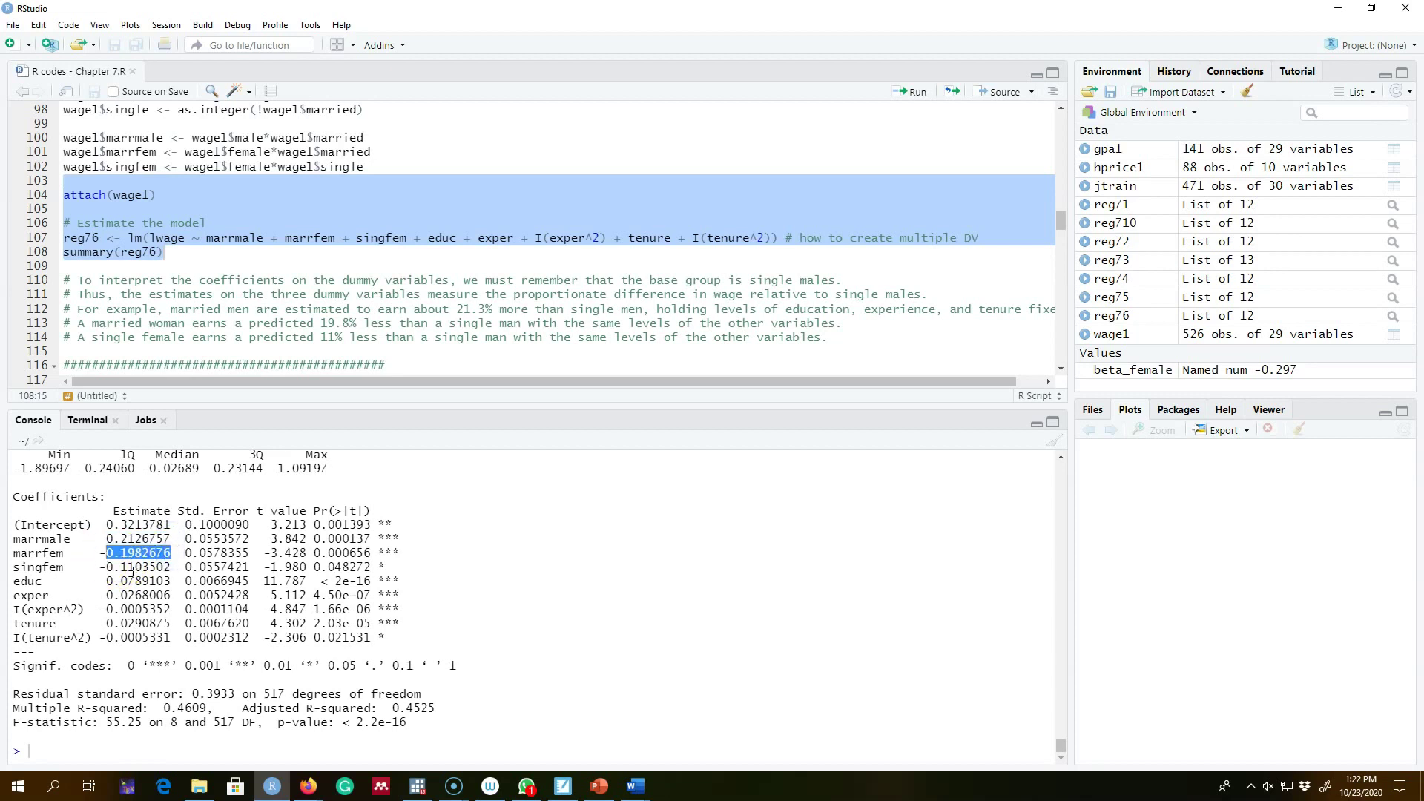
drag(93, 567, 171, 566)
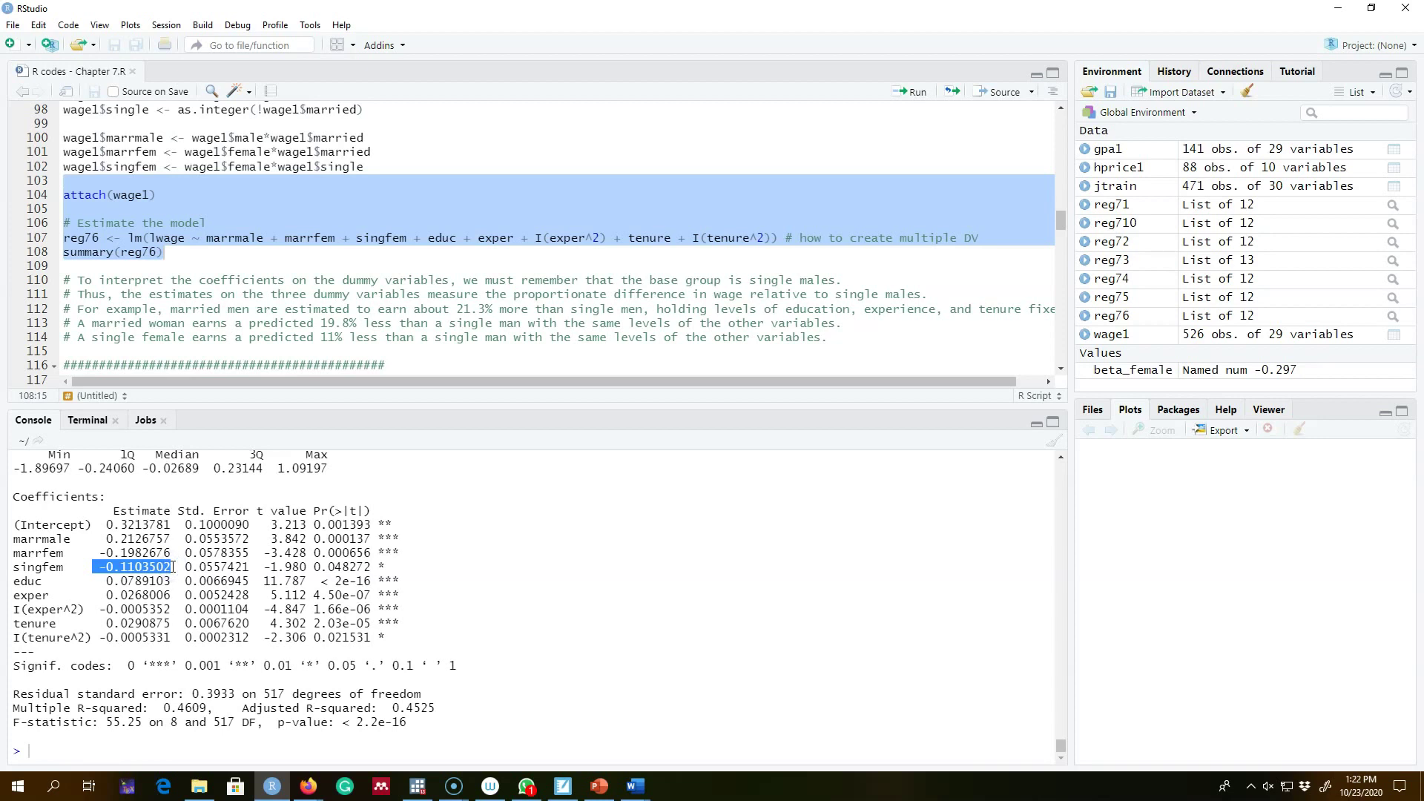
drag(400, 567, 177, 568)
click(141, 567)
drag(146, 563, 167, 567)
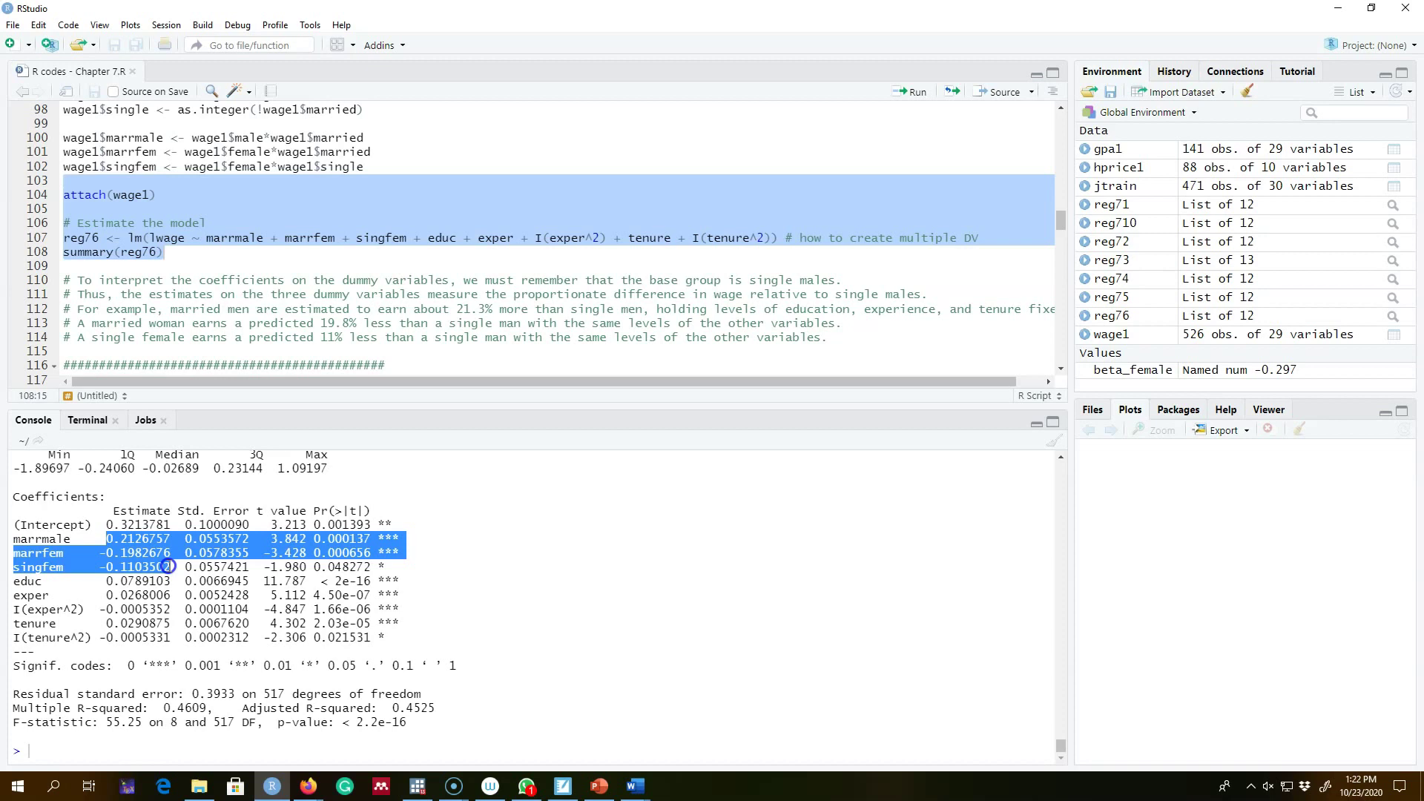
drag(168, 566, 391, 572)
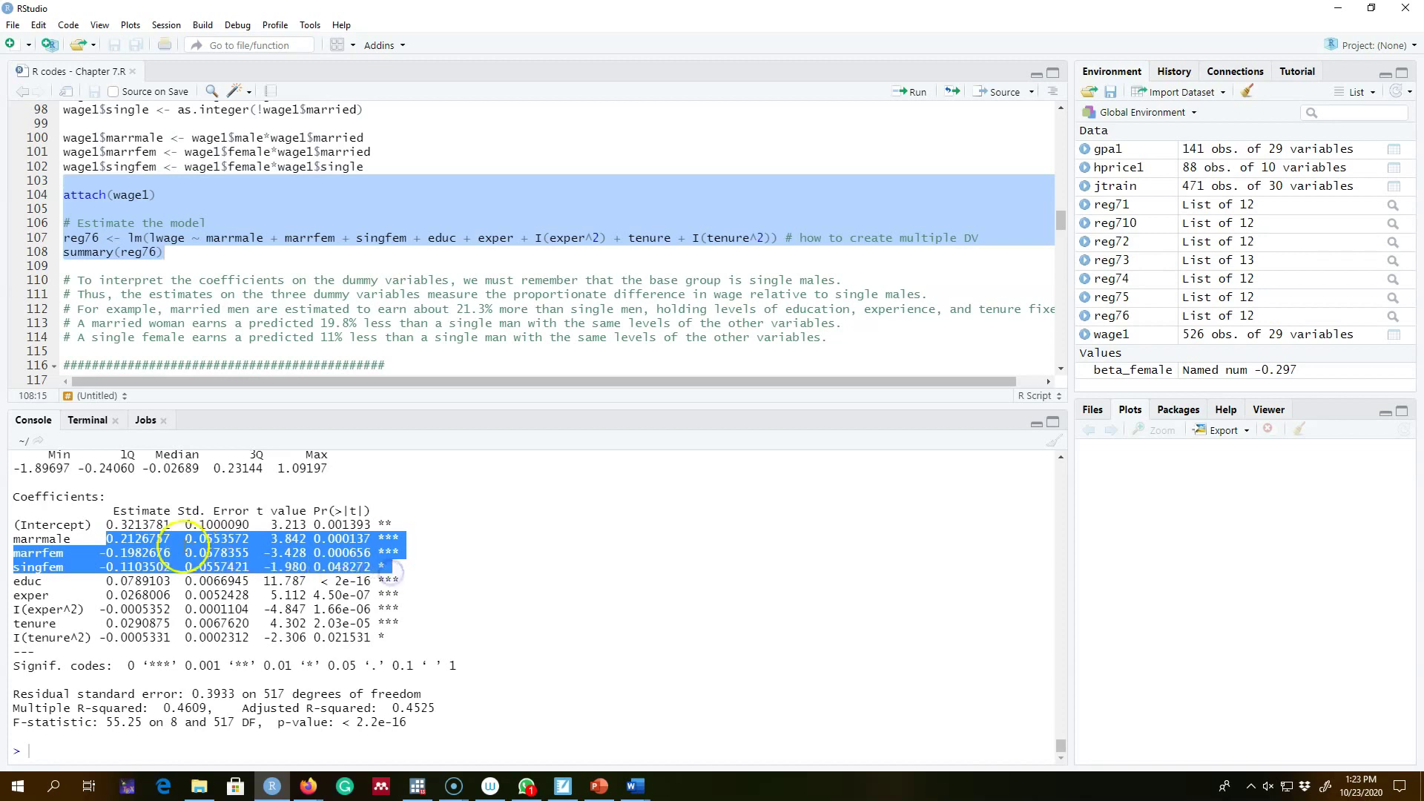
click(106, 563)
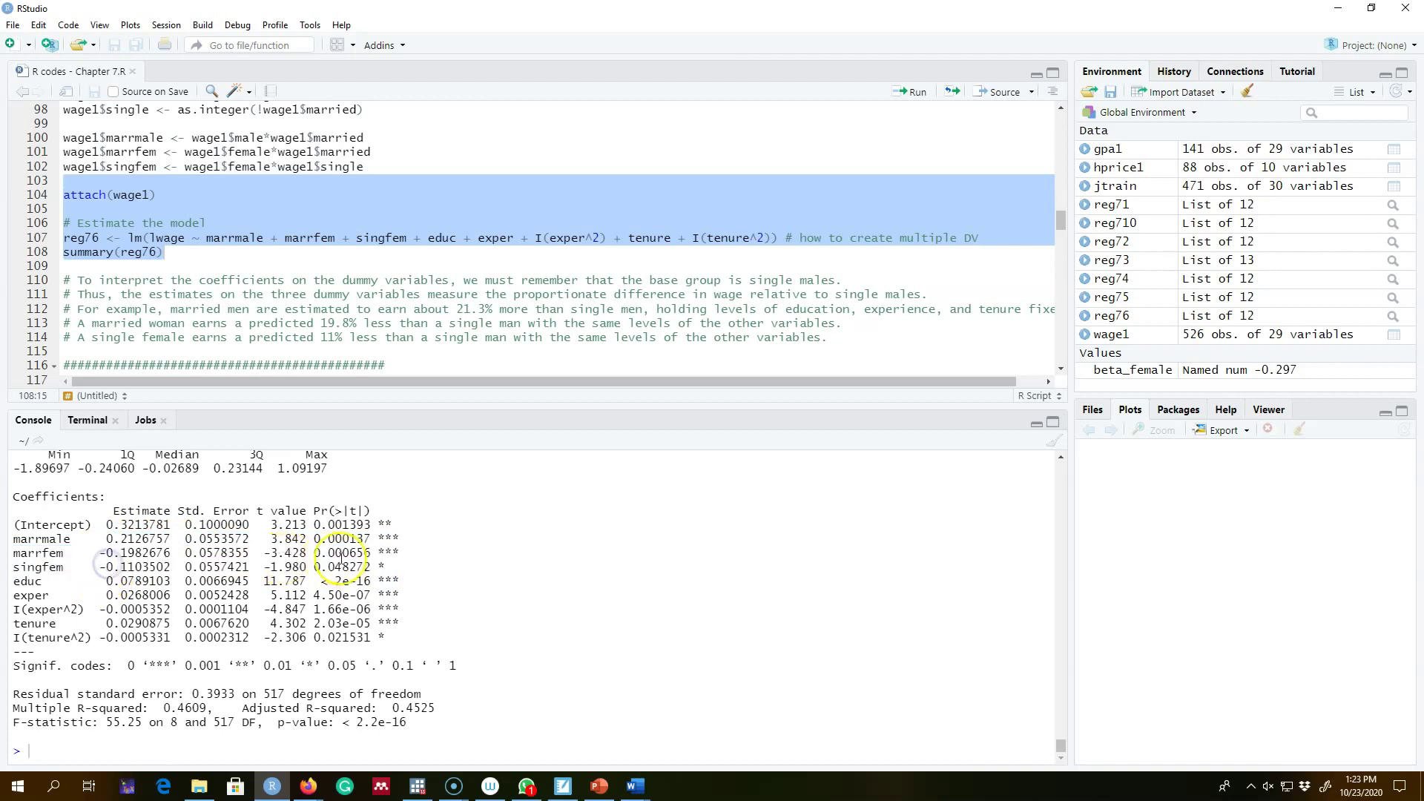
drag(416, 570, 15, 540)
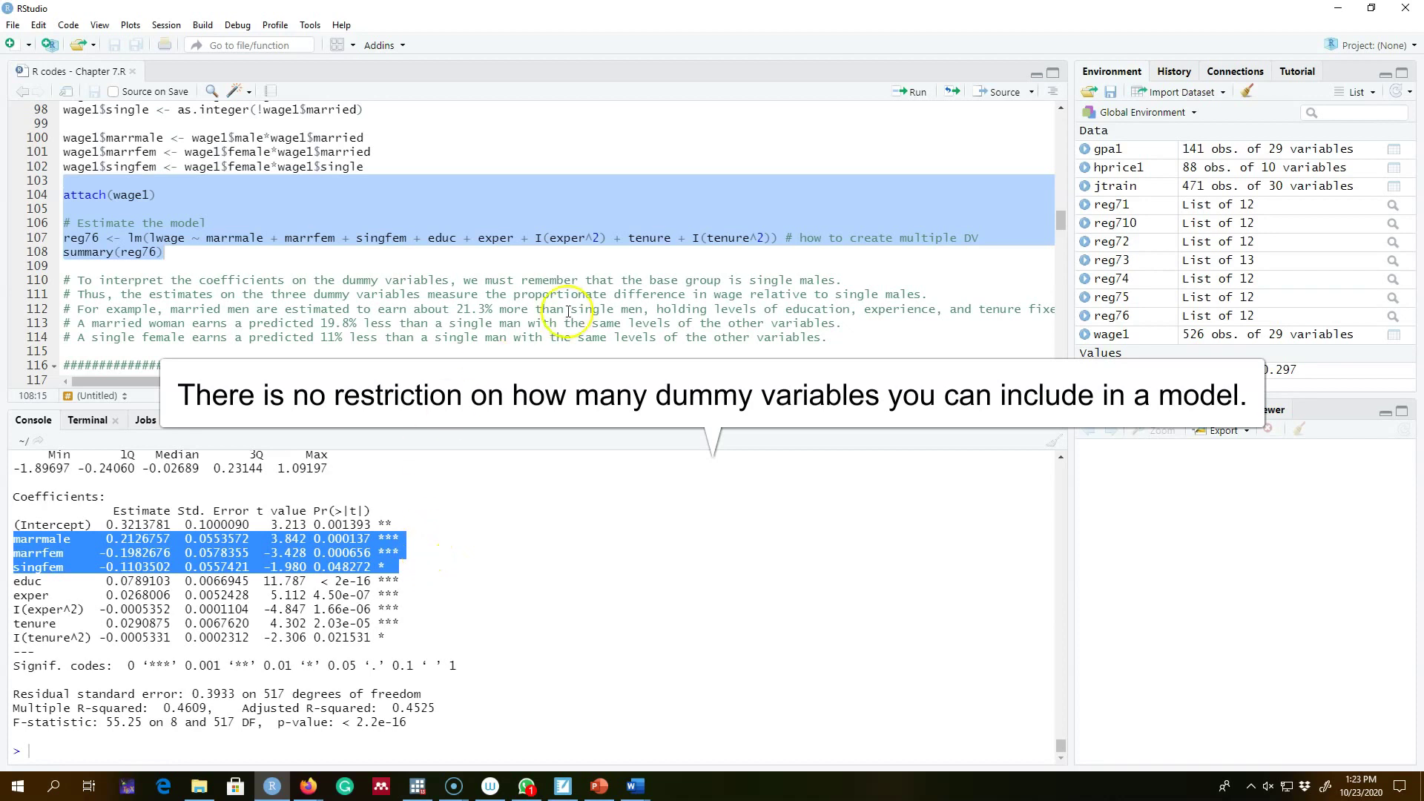
click(531, 255)
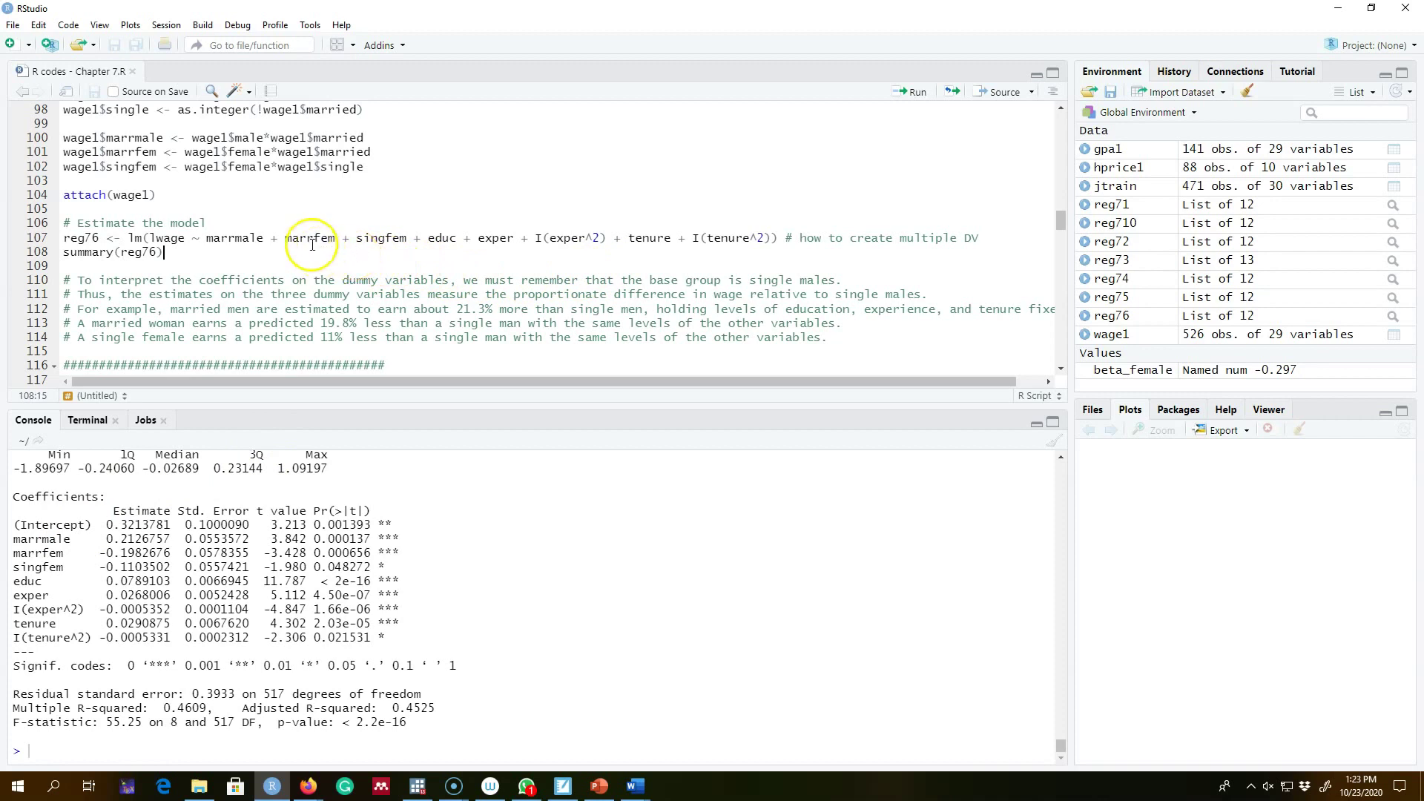
double_click(234, 237)
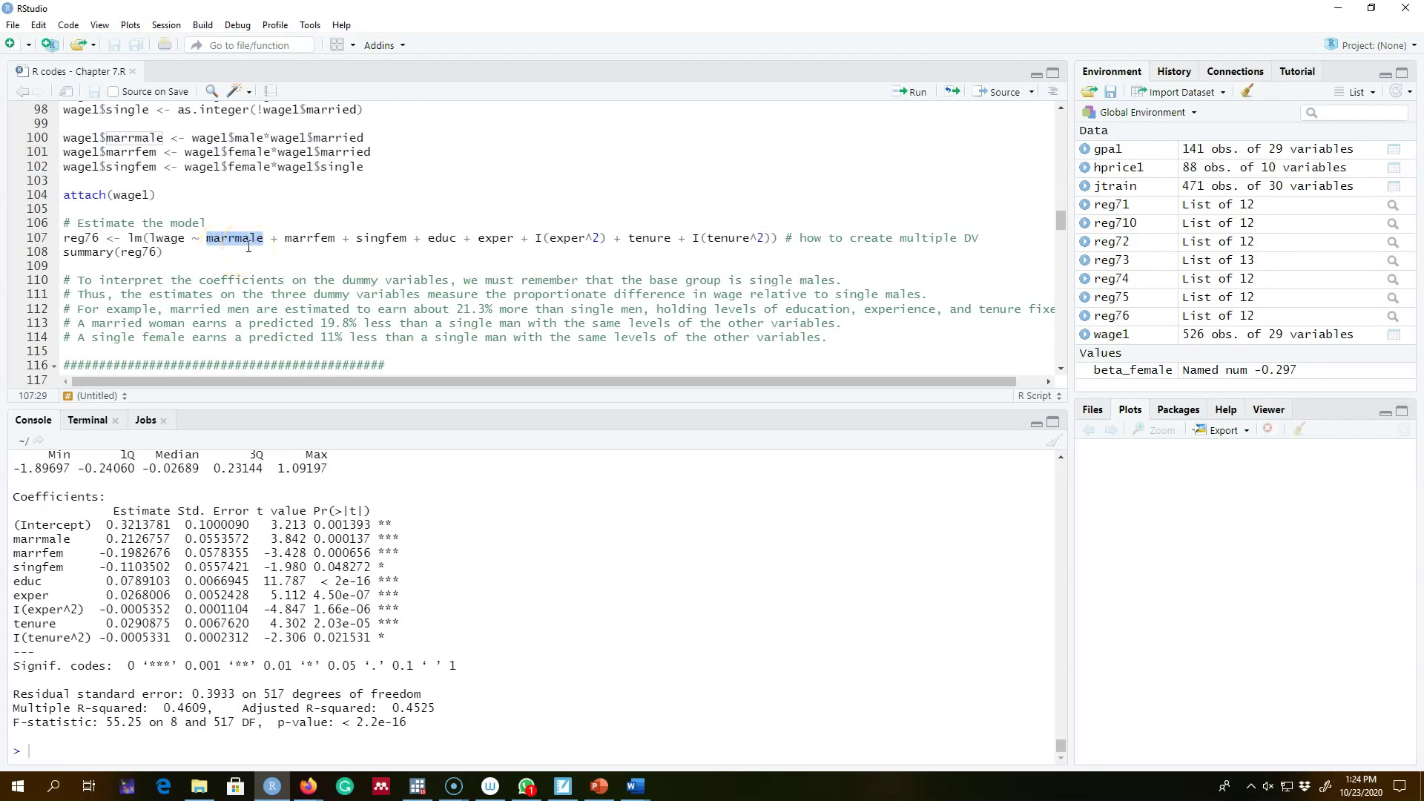
key(Down)
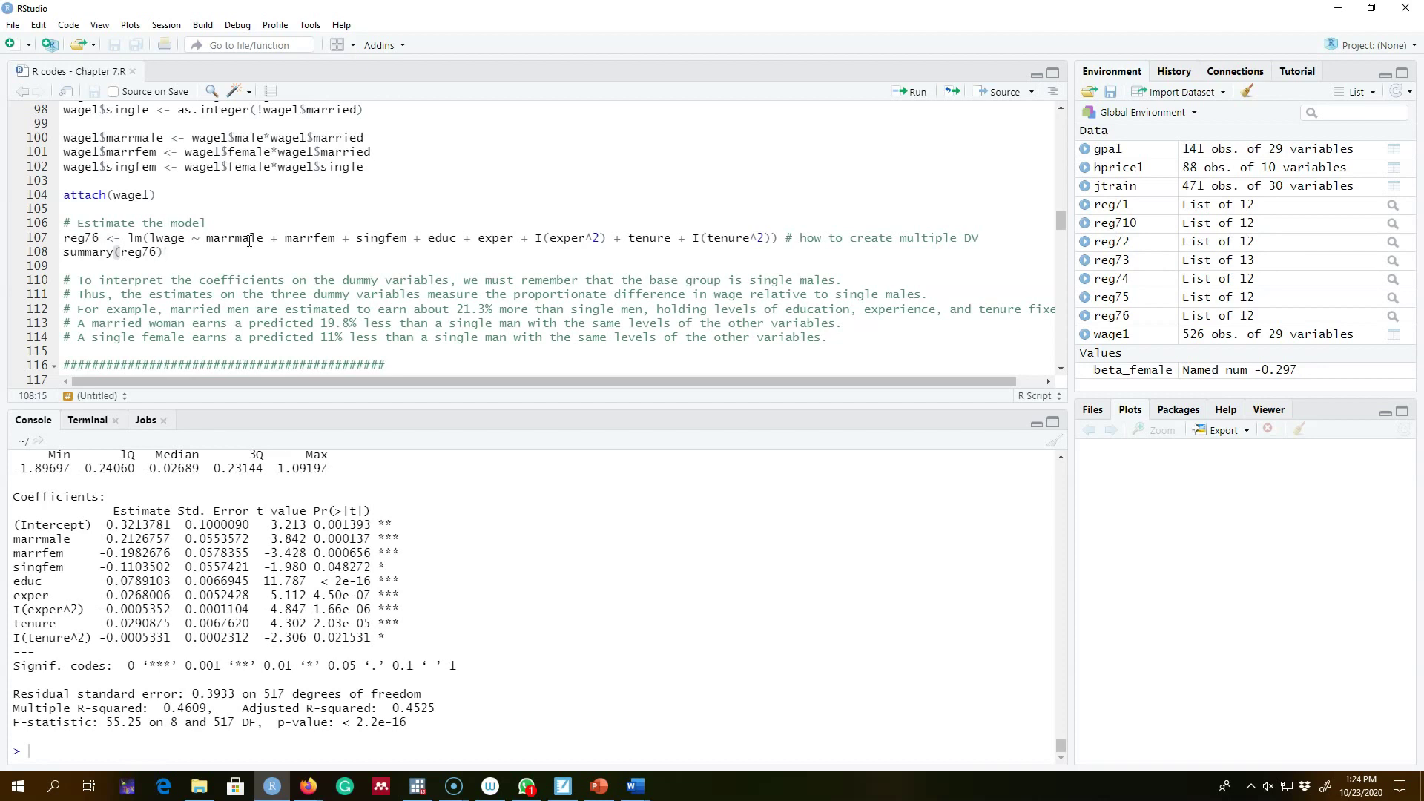
double_click(305, 238)
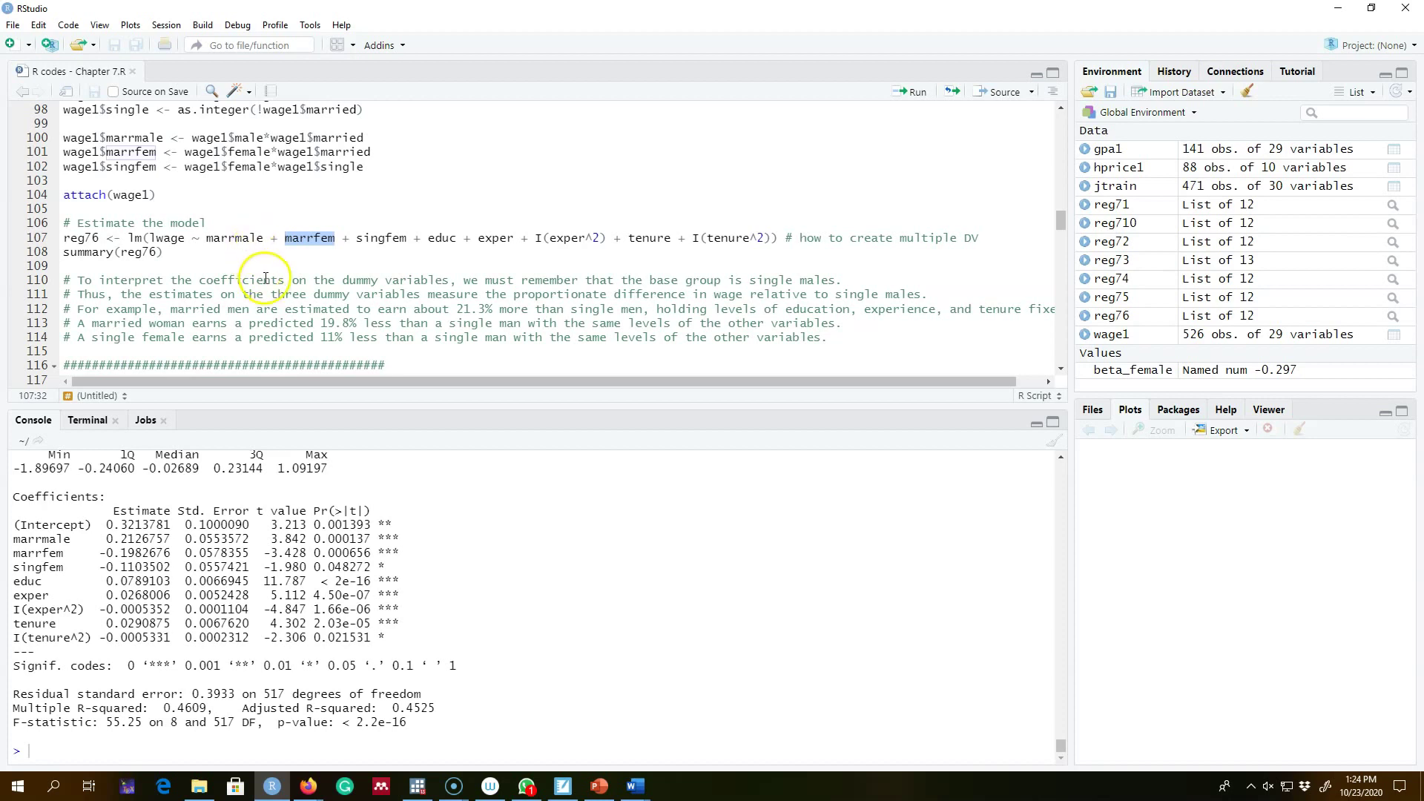
key(Down)
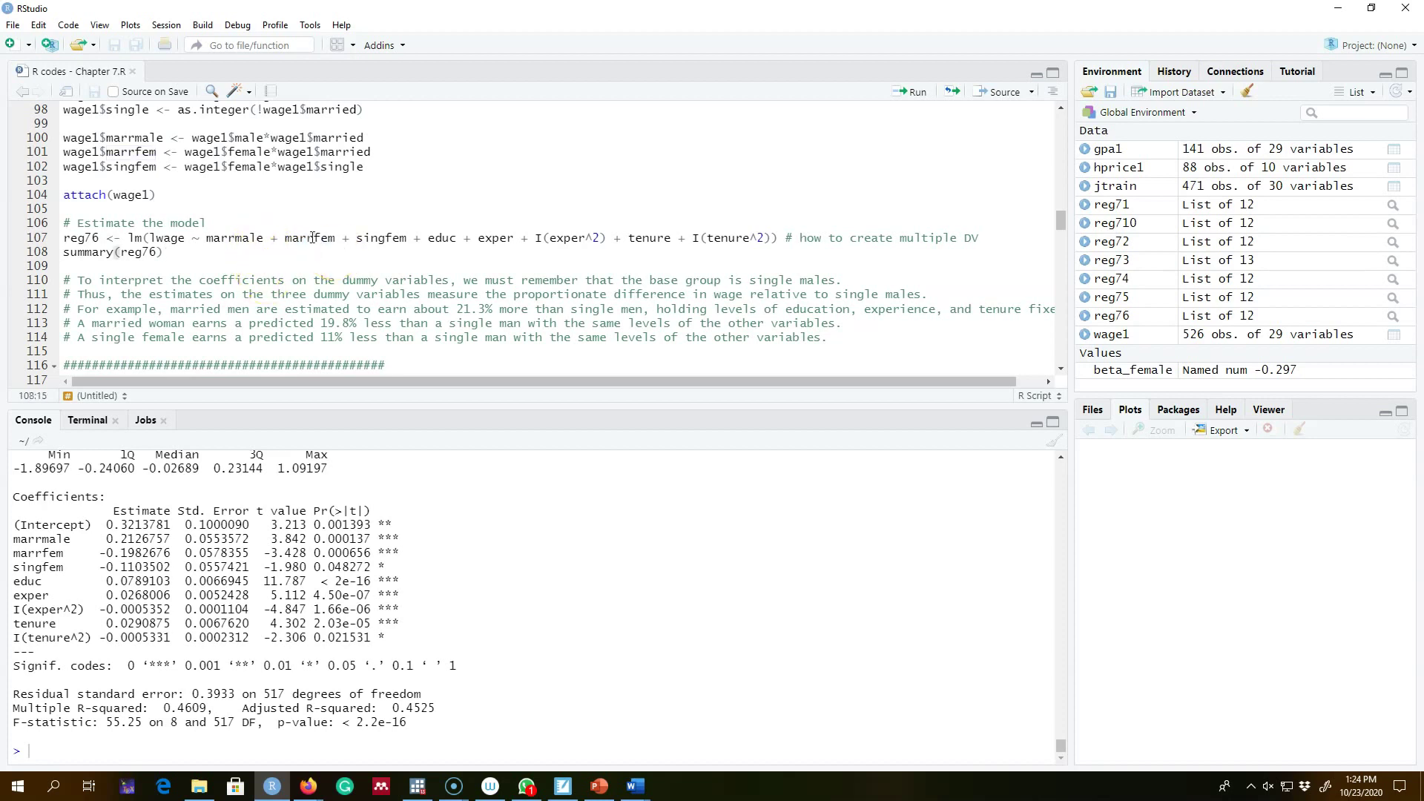